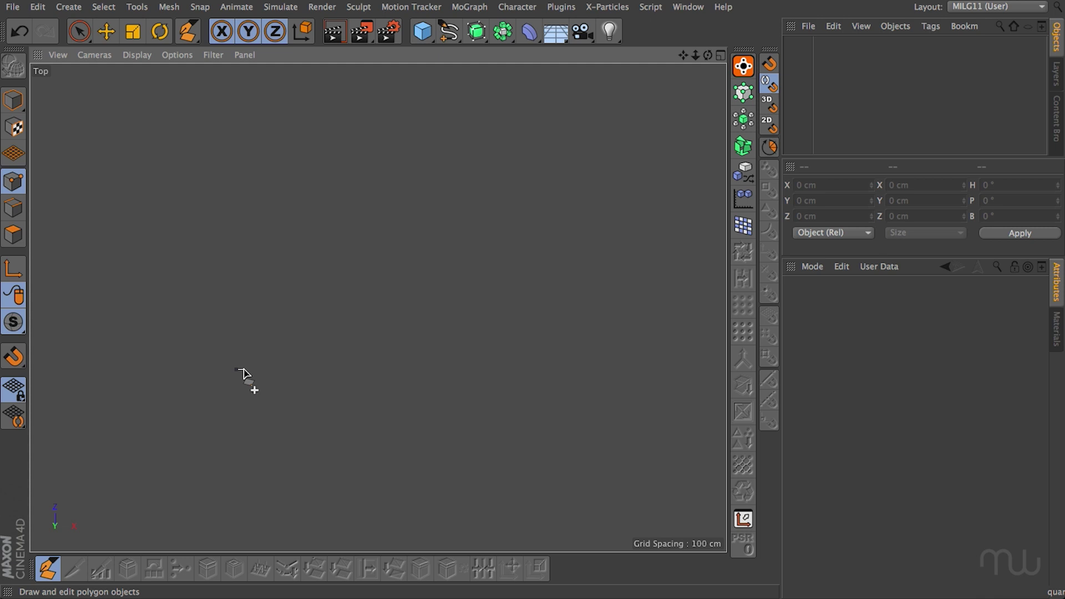
Step: Draw a closed triangle with the Polygon Pen in the Top view
left_click(237, 369)
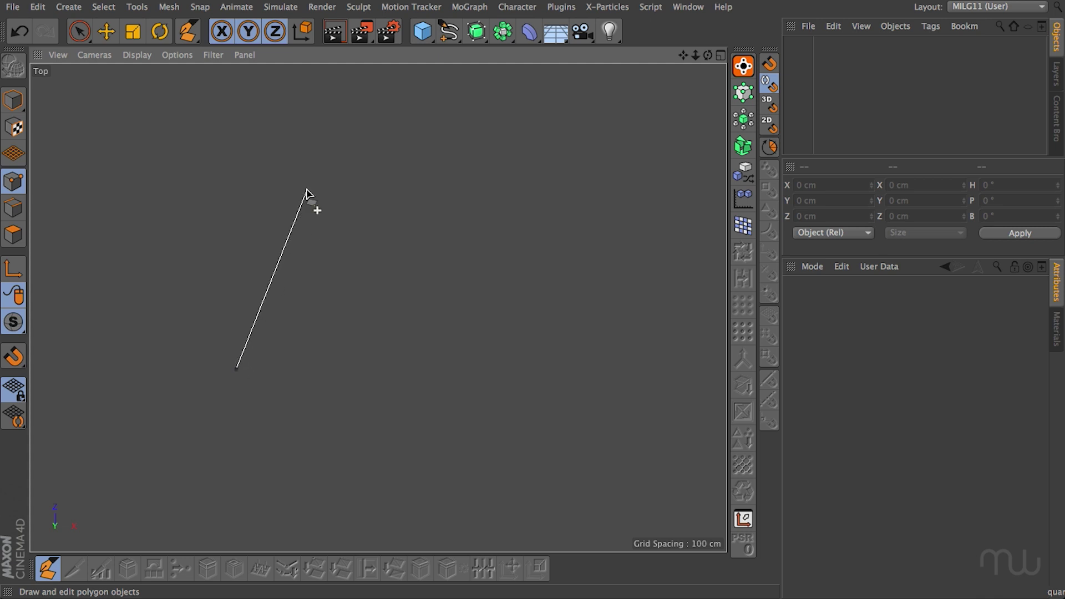
left_click(305, 191)
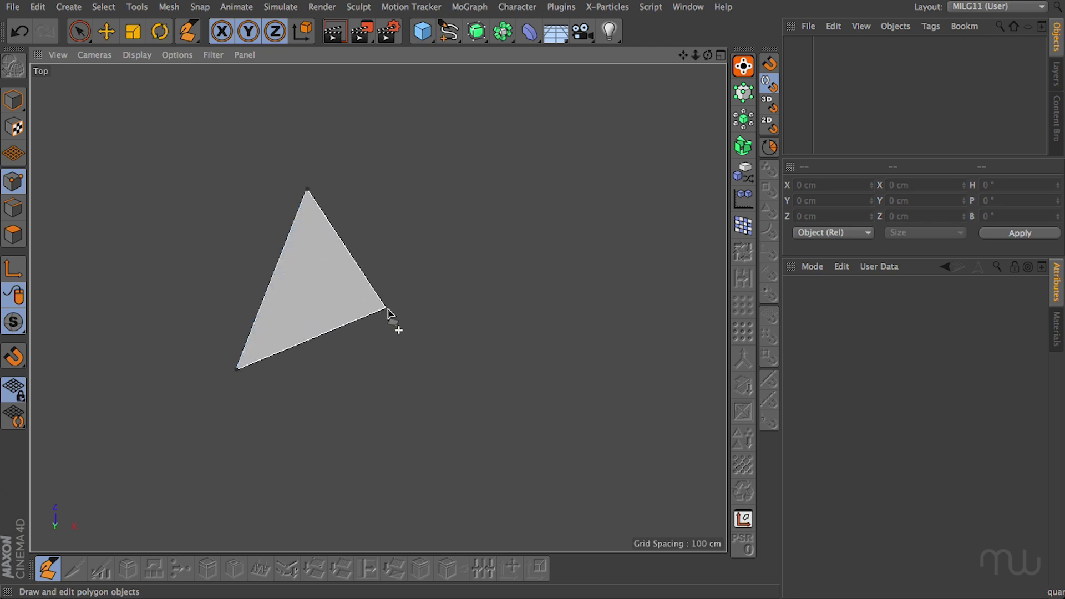
left_click(408, 340)
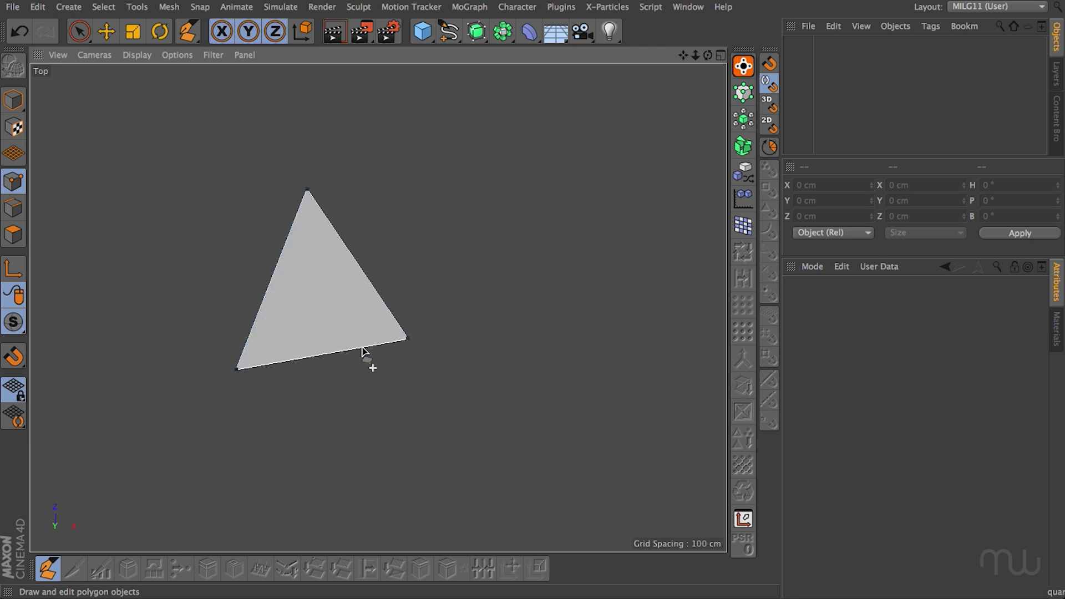
left_click(237, 370)
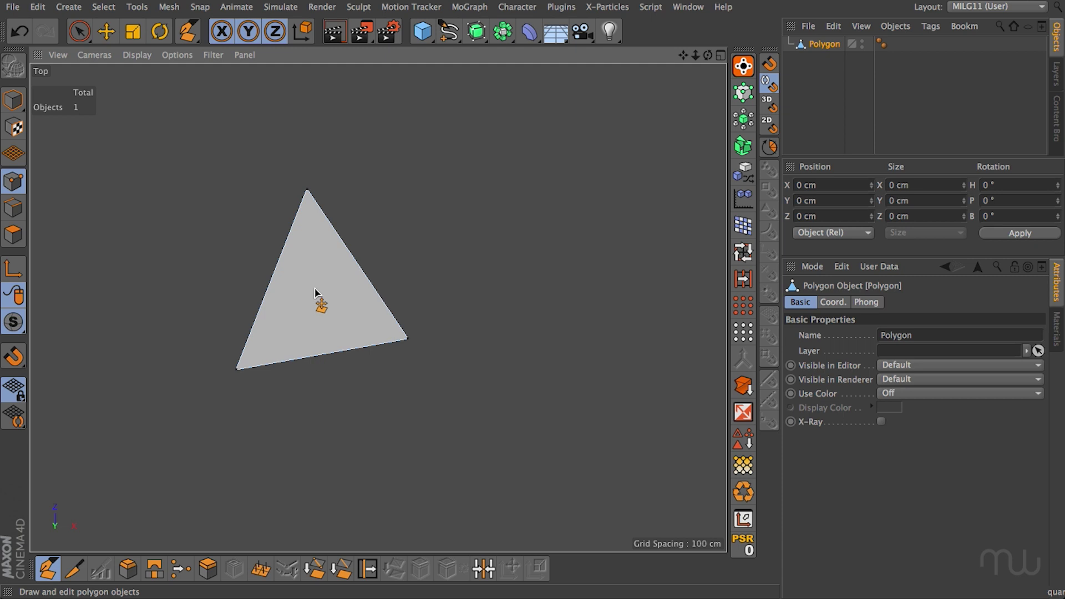
Step: Draw a quad on the triangle's upper-right side, sharing its right edge
left_click(307, 191)
left_click(433, 138)
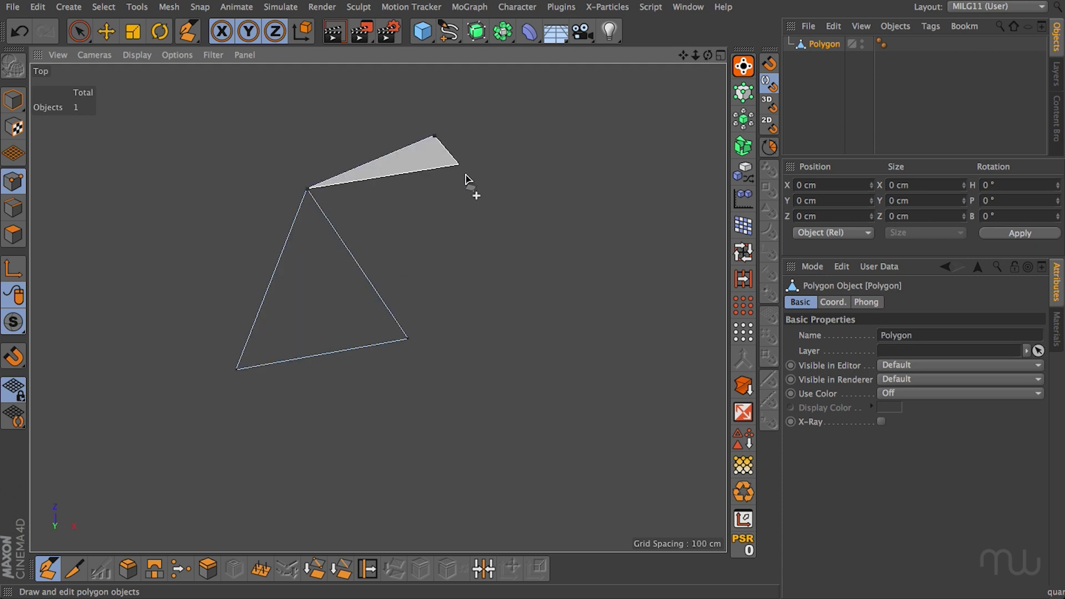
left_click(510, 257)
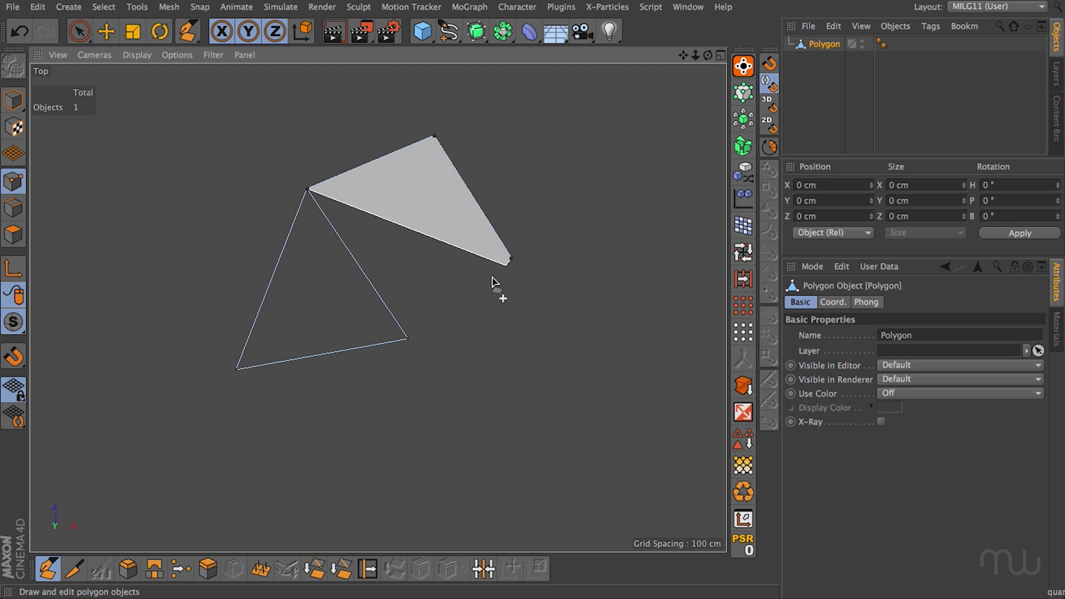
left_click(407, 339)
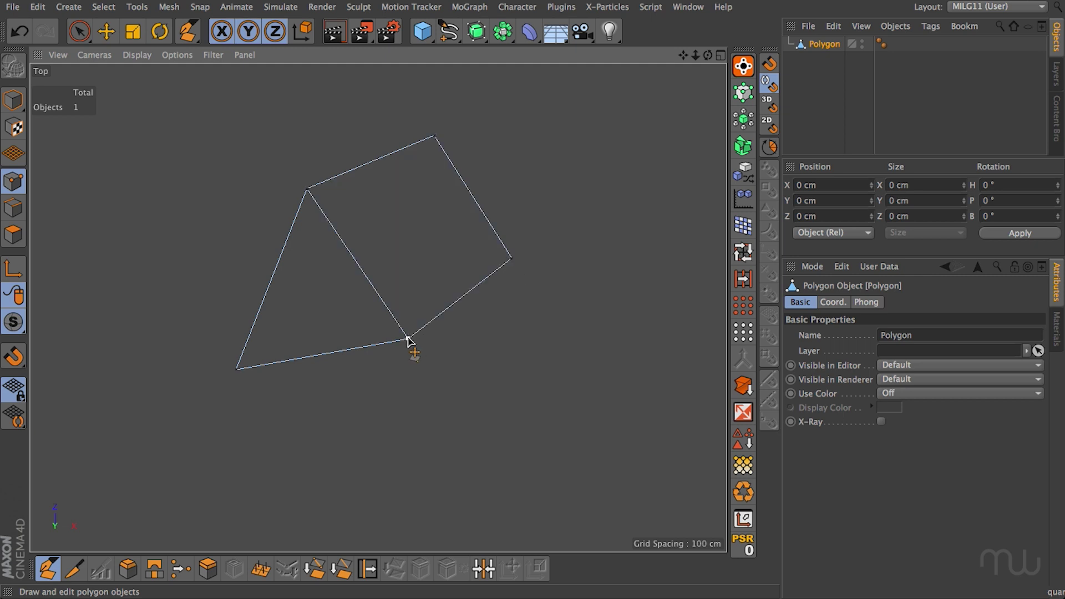
Step: Draw a many-sided polygon beneath the triangle, closing at its lower-left corner
left_click(408, 344)
left_click(407, 392)
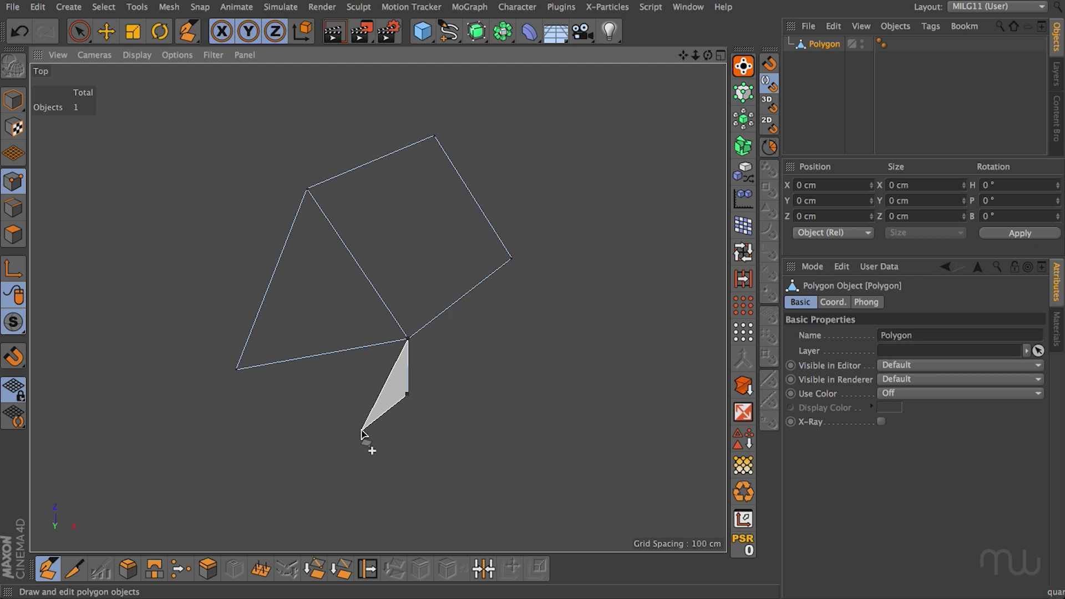
left_click(362, 429)
left_click(297, 441)
left_click(250, 418)
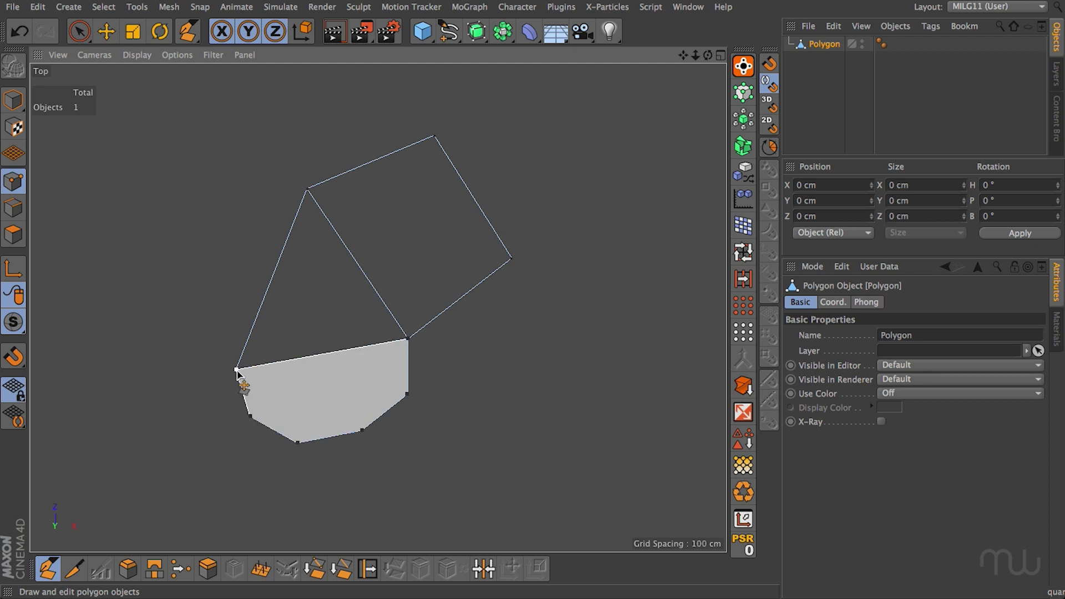
left_click(236, 369)
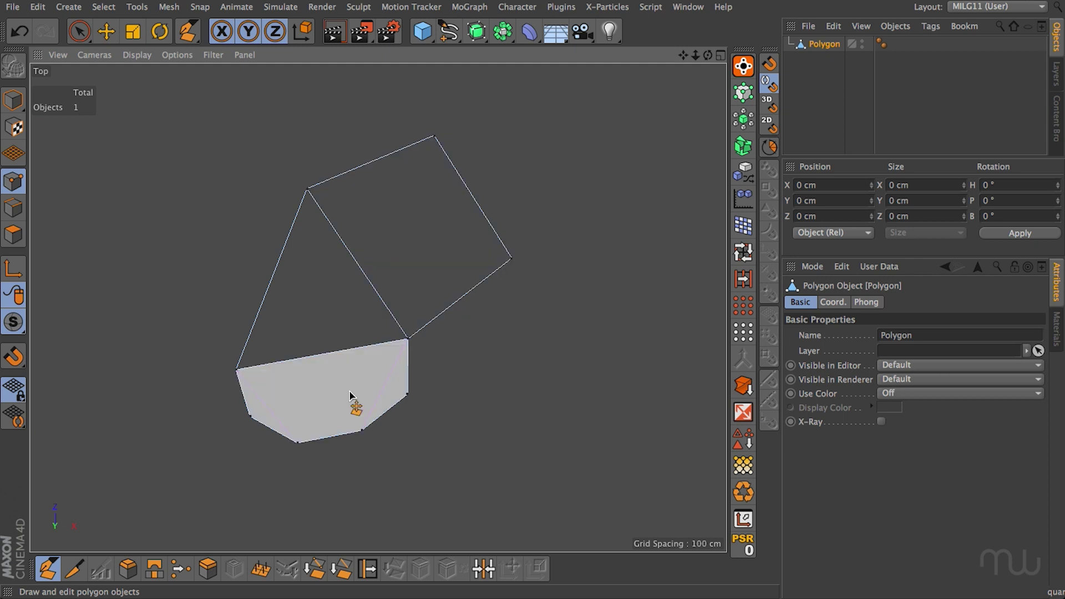
Step: Cut a new edge from the lower polygon's bottom corner through the triangle and quad
left_click(298, 442)
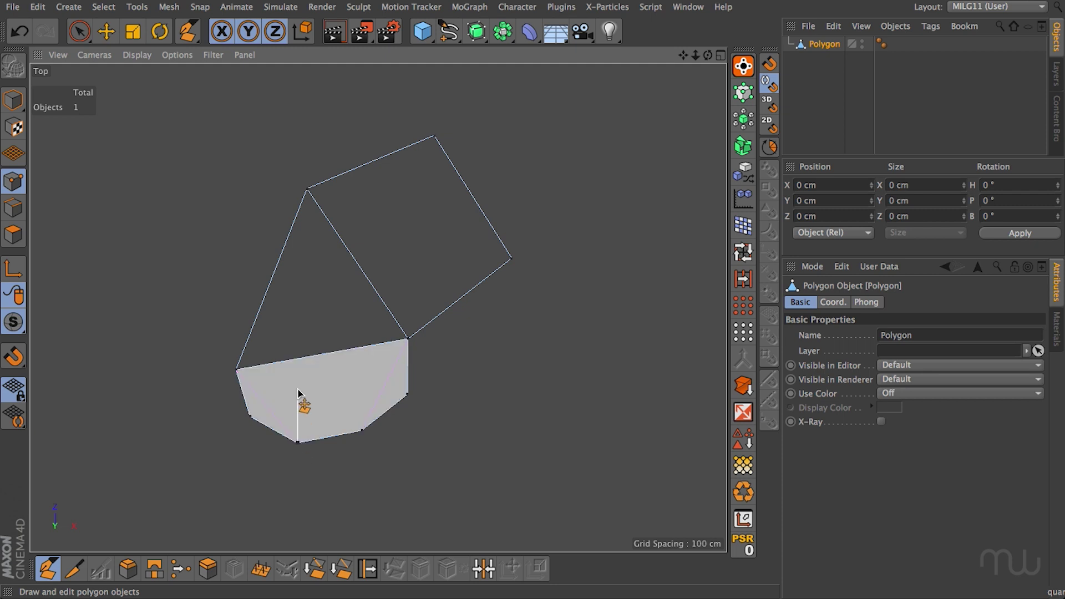
left_click(298, 358)
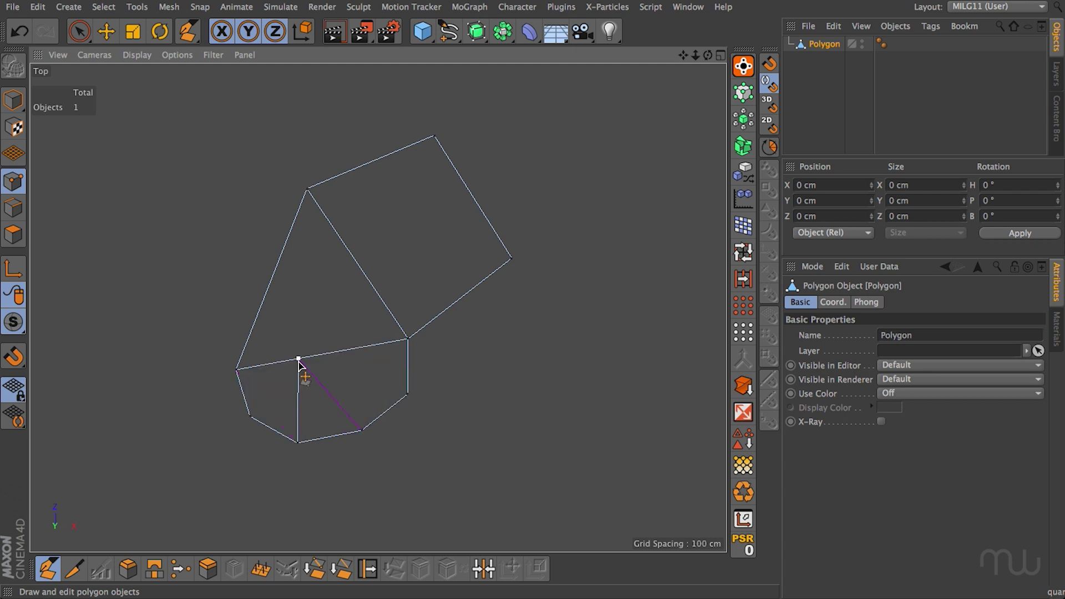
left_click(363, 272)
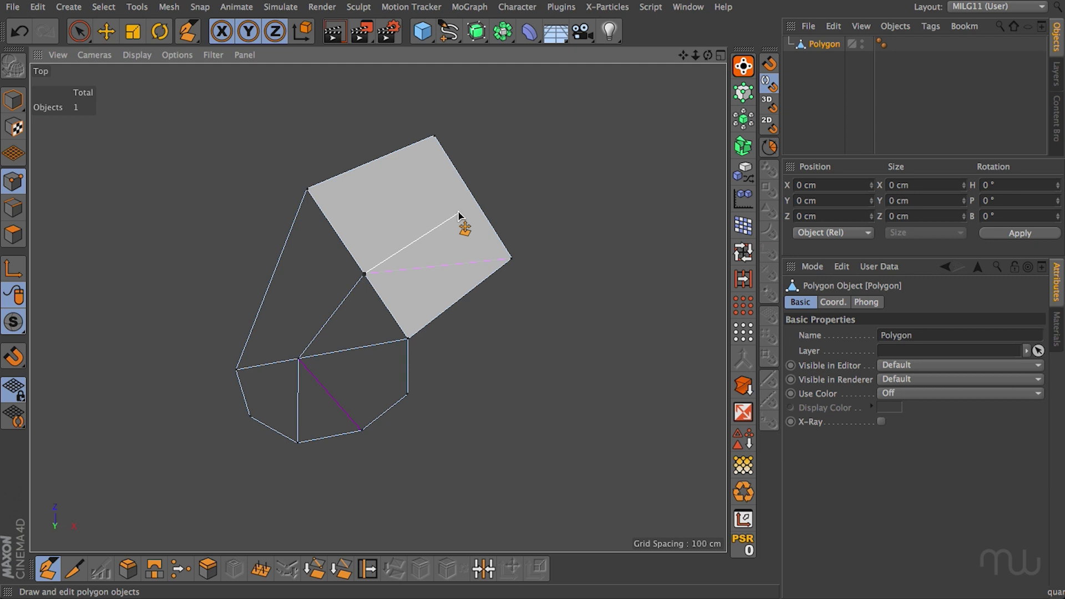
left_click(473, 198)
Step: Split the lower-right polygon with a new edge and lower its top point slightly
left_click(361, 430)
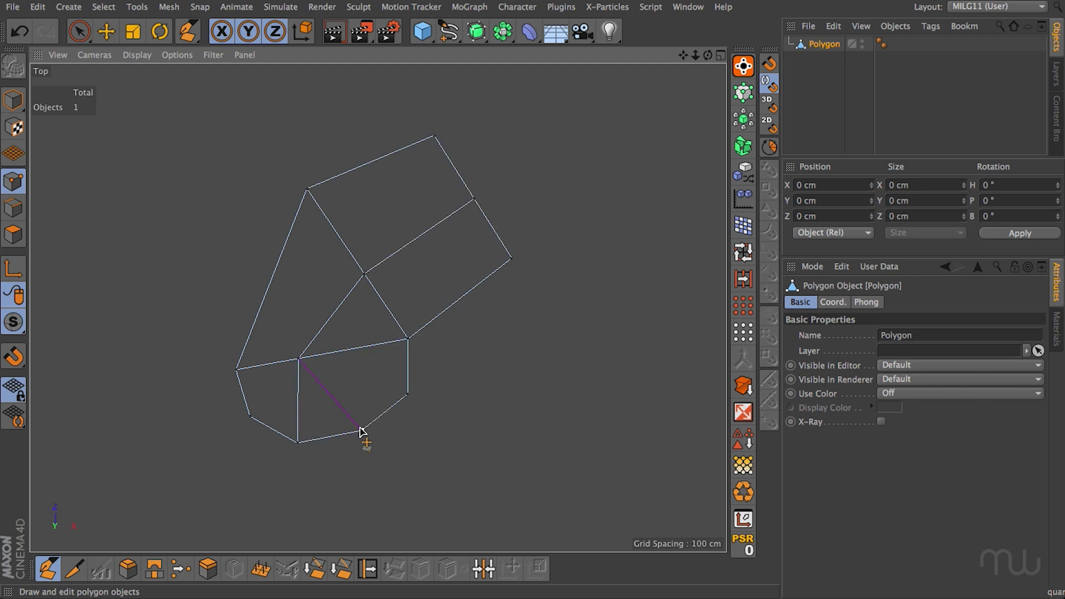
left_click(355, 350)
left_click_drag(355, 350, 352, 370)
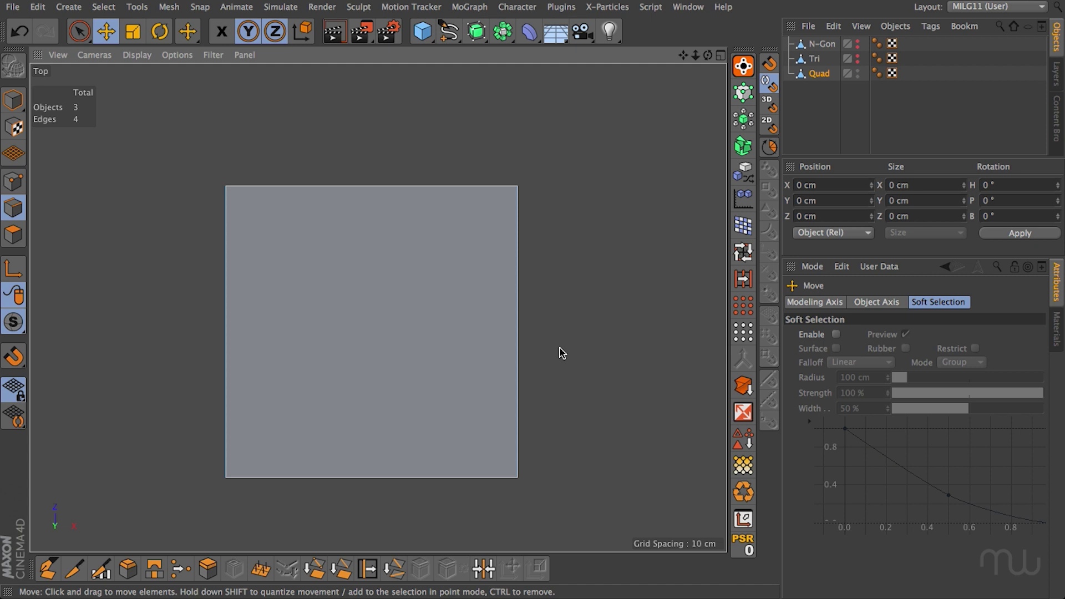
Step: Select the square's left and right edges, then drag two corners to skew it
left_click(518, 330)
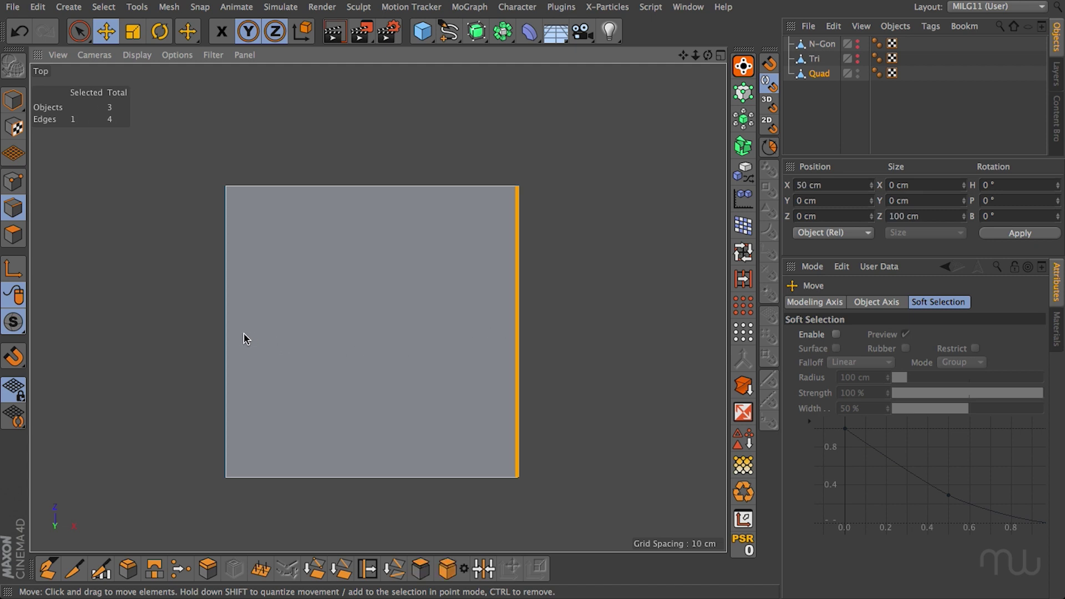
left_click(227, 329, "shift")
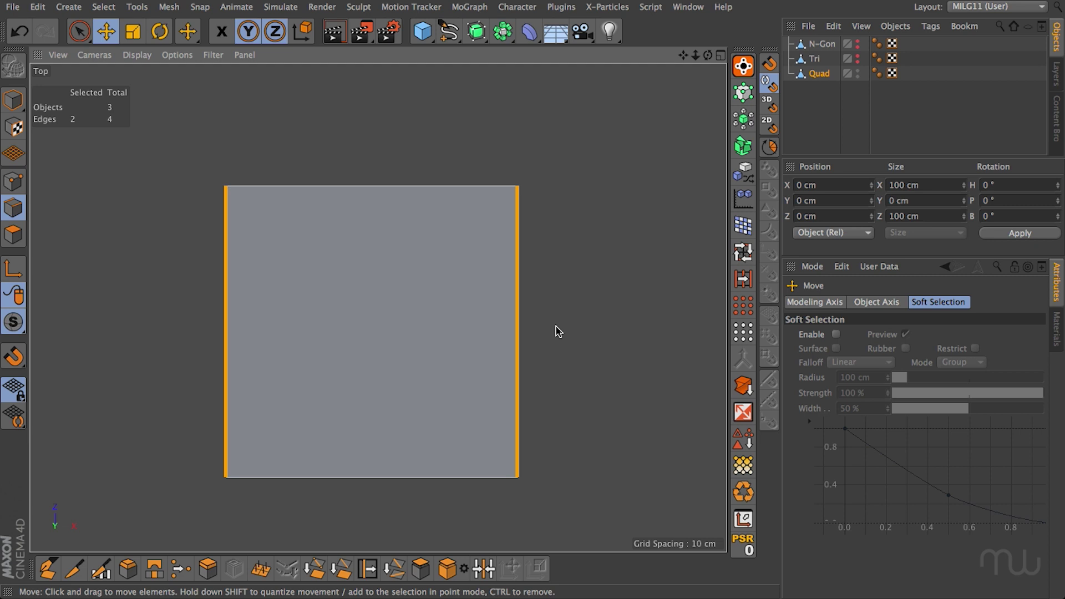
left_click(48, 570)
left_click_drag(227, 477, 232, 363)
left_click_drag(514, 186, 412, 112)
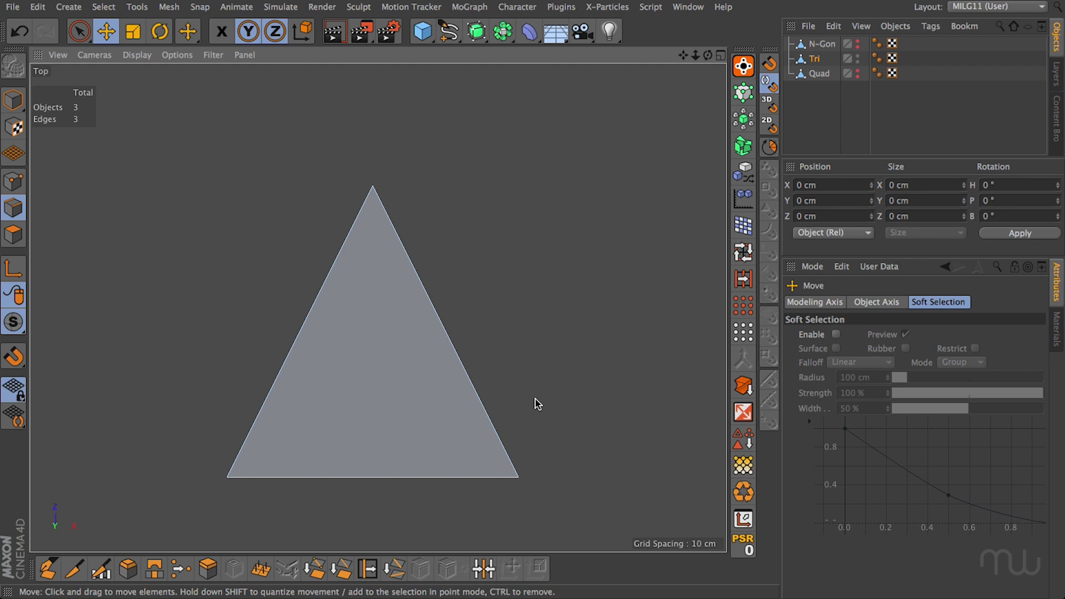
Step: Select the triangle's bottom edge and activate the Knife tool for a loop cut
left_click(372, 479)
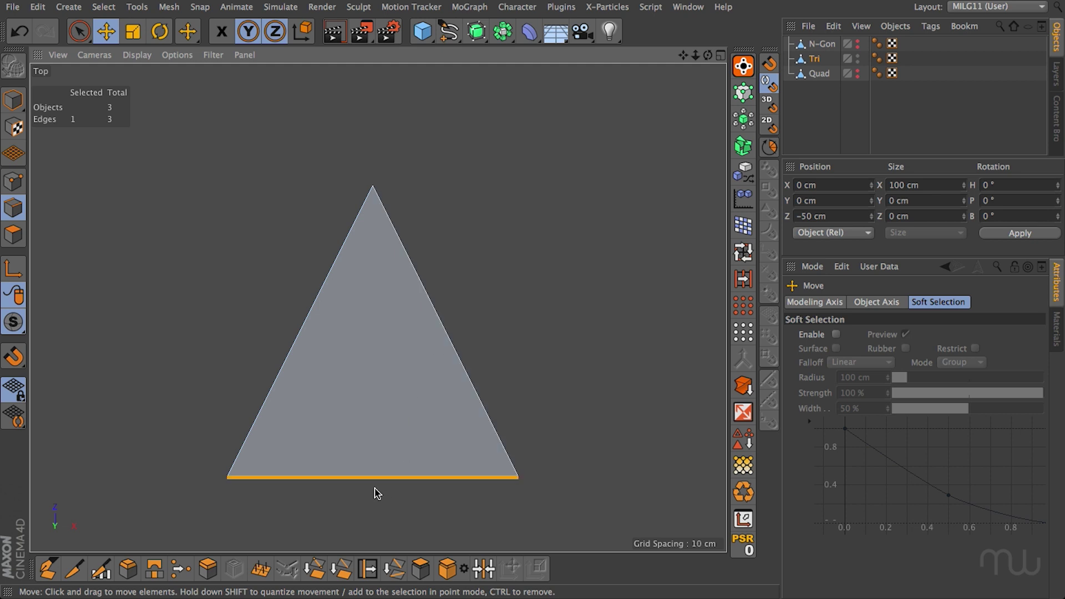
left_click(74, 568)
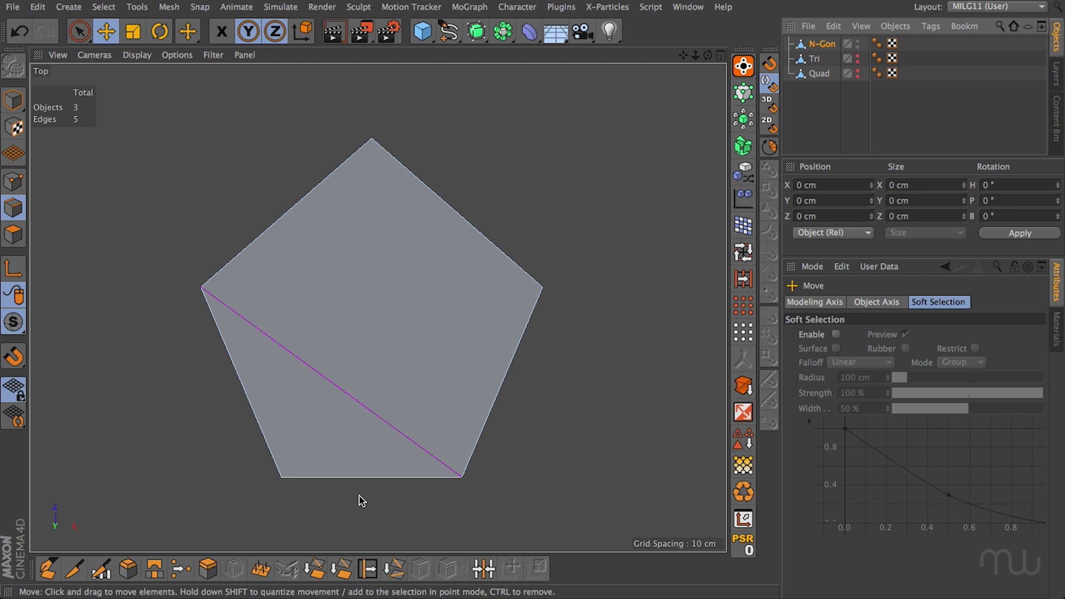
Step: Select the pentagon's bottom edge and activate the Knife tool in Loop mode
left_click(365, 484)
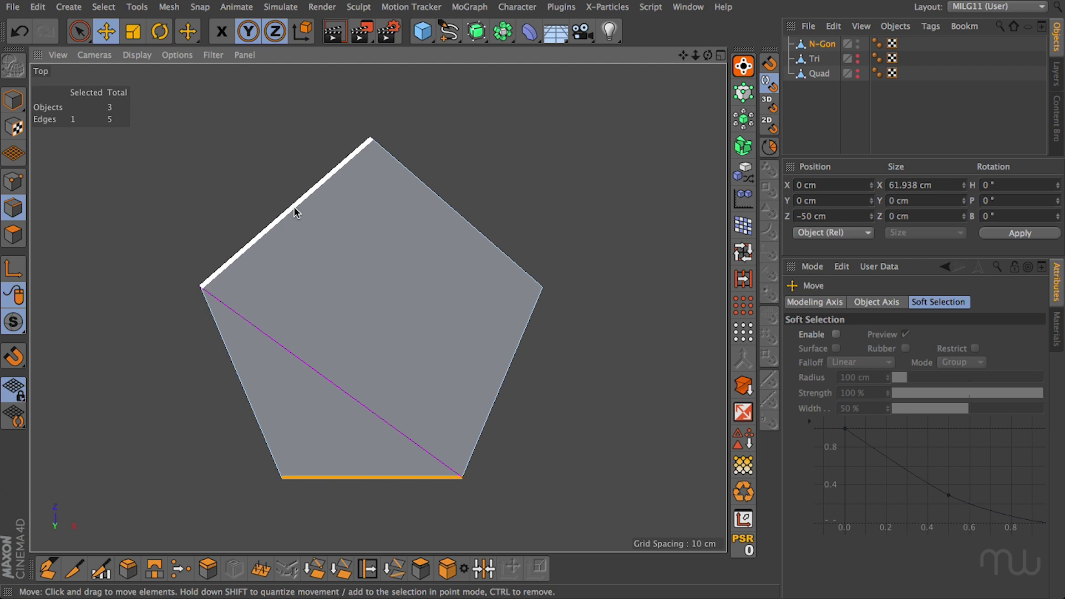
left_click(73, 568)
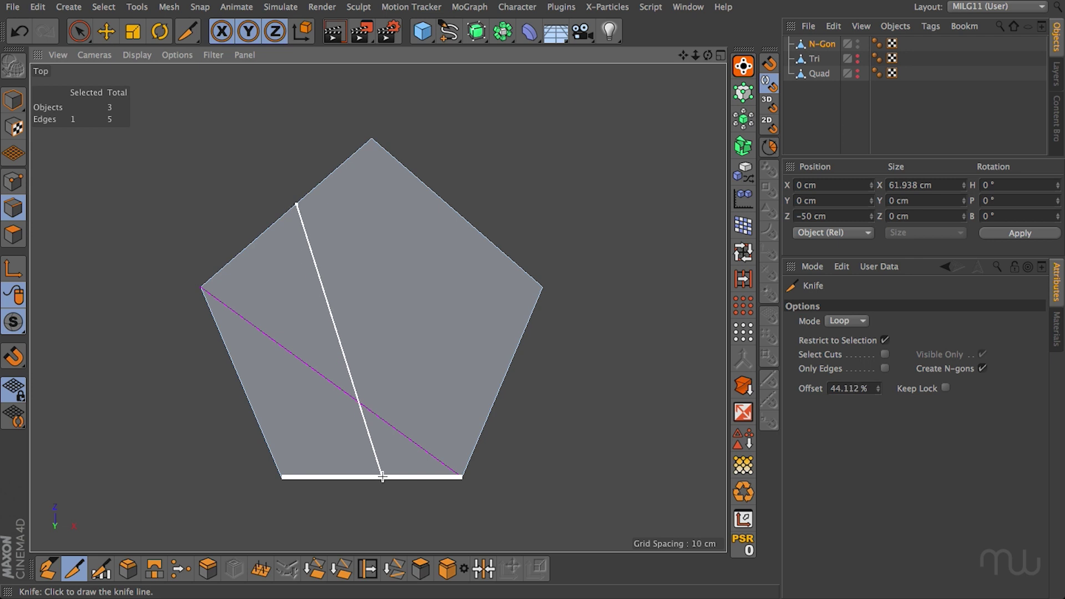
Step: Cancel the knife preview with the Move tool (E), then reactivate the Knife tool
key("e")
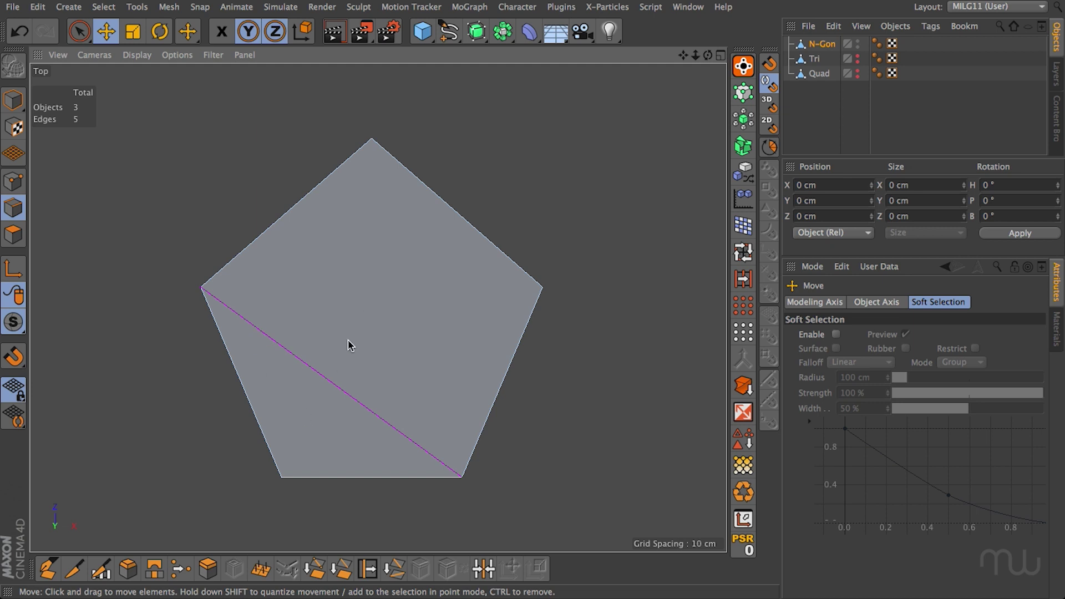
left_click(73, 569)
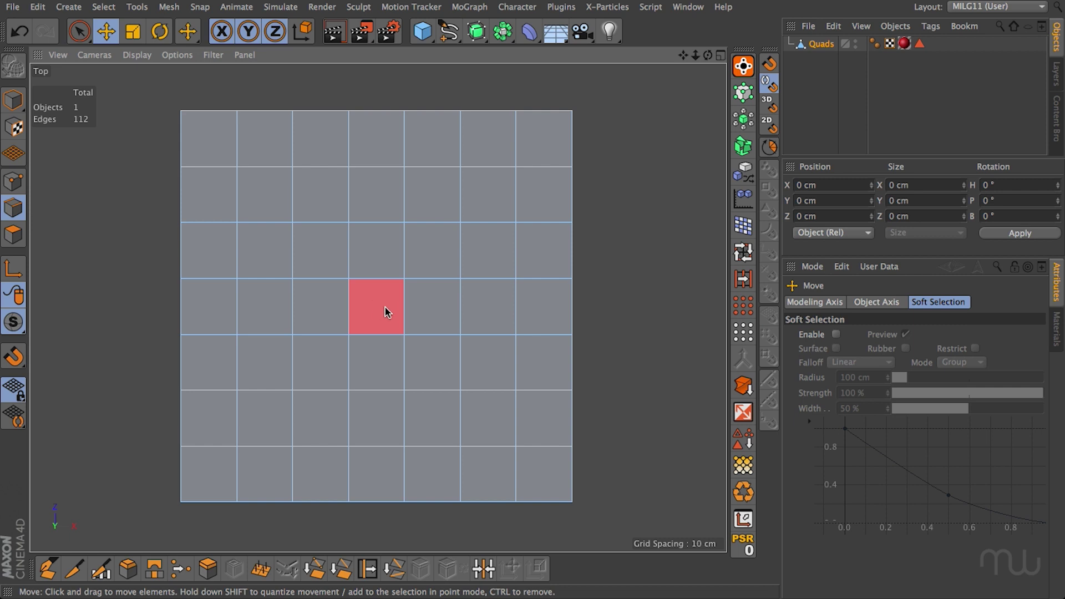
left_click(573, 307)
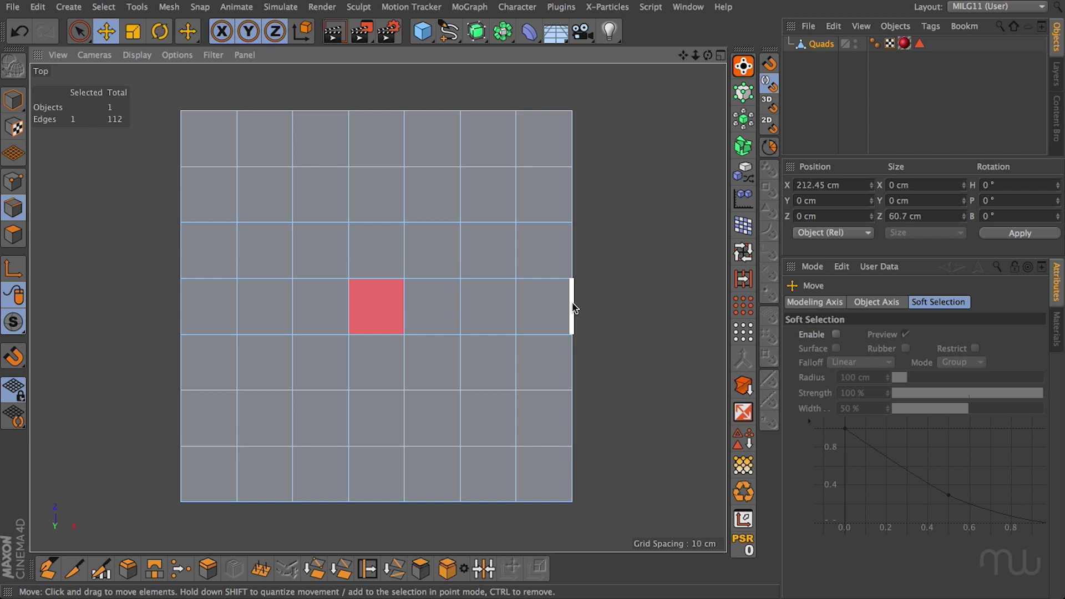
left_click(517, 307, "shift")
left_click(460, 308, "shift")
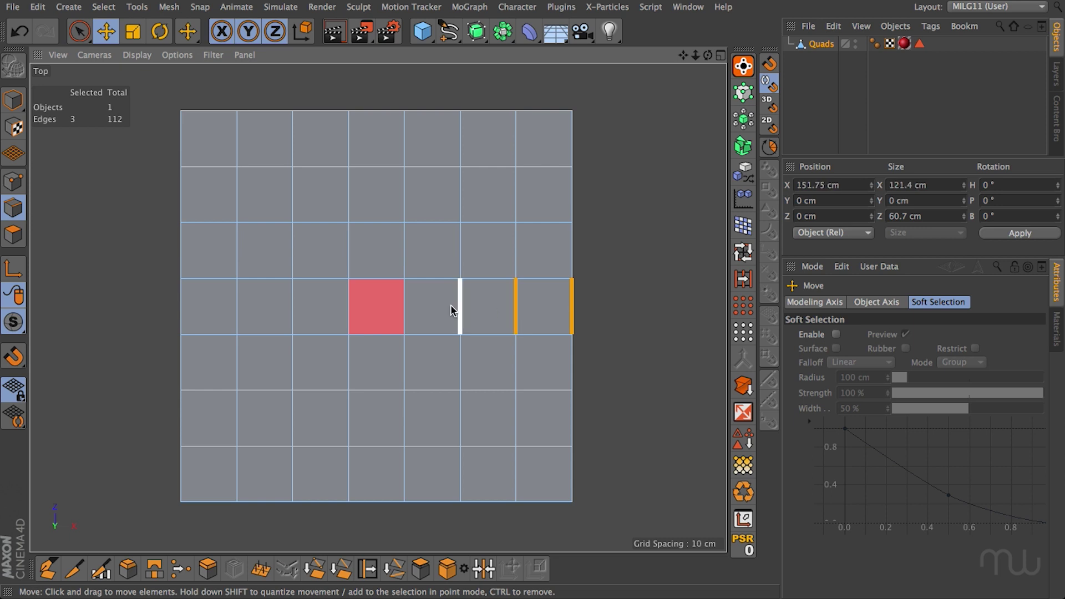
left_click(405, 308, "shift")
left_click(743, 278)
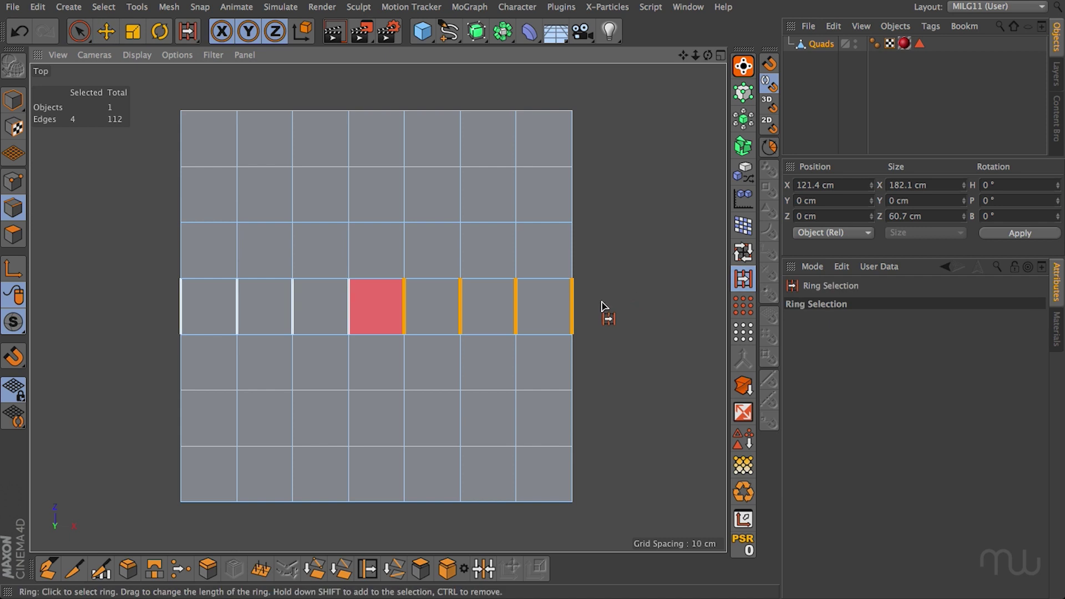
left_click(579, 308, "shift")
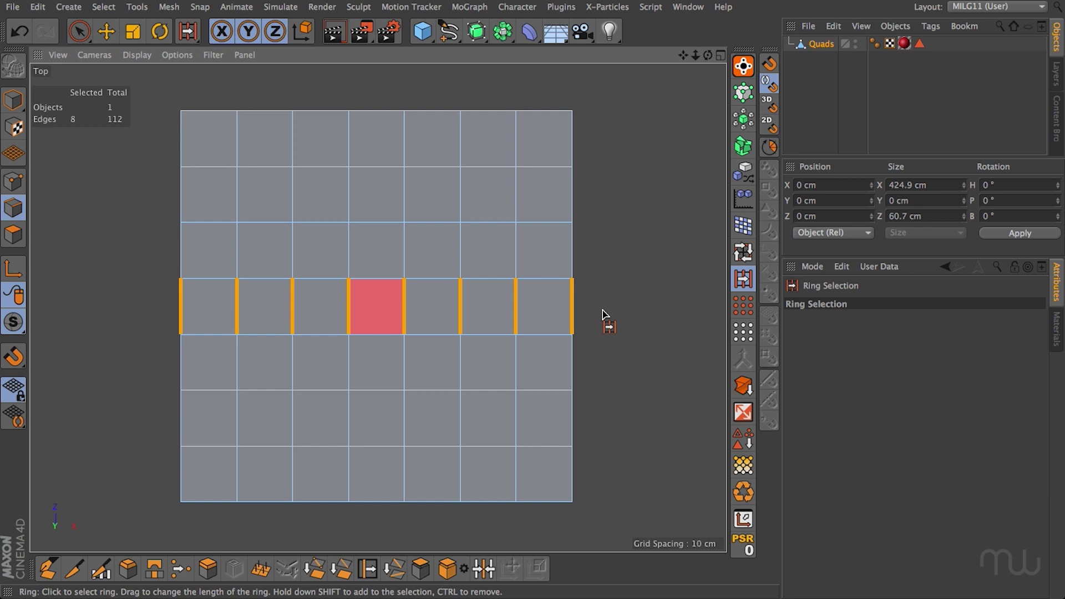
key("k")
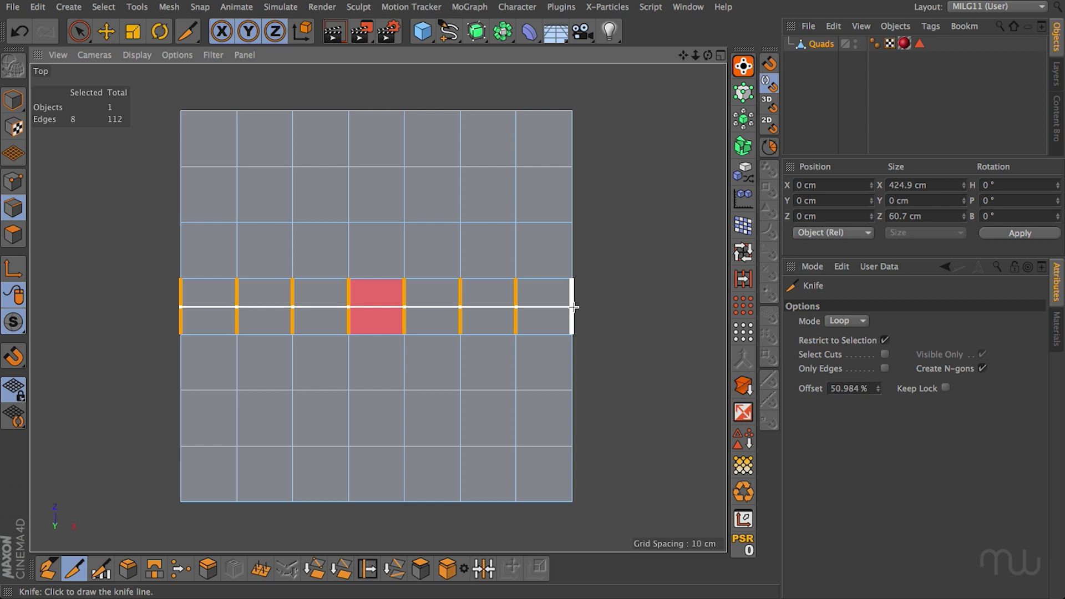
key("e")
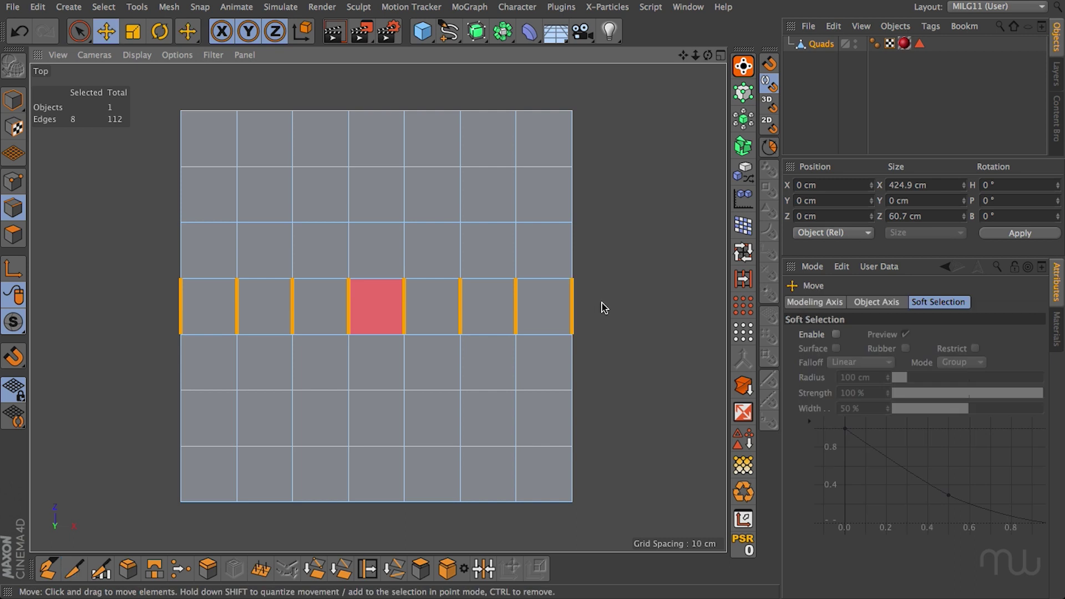
left_click(573, 309)
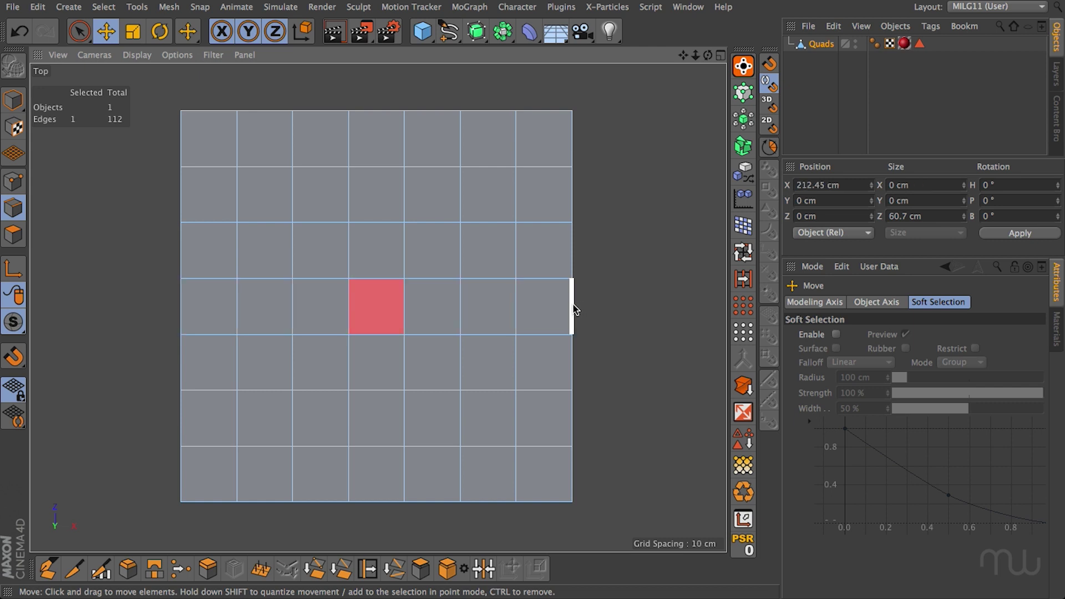
left_click(517, 308, "shift")
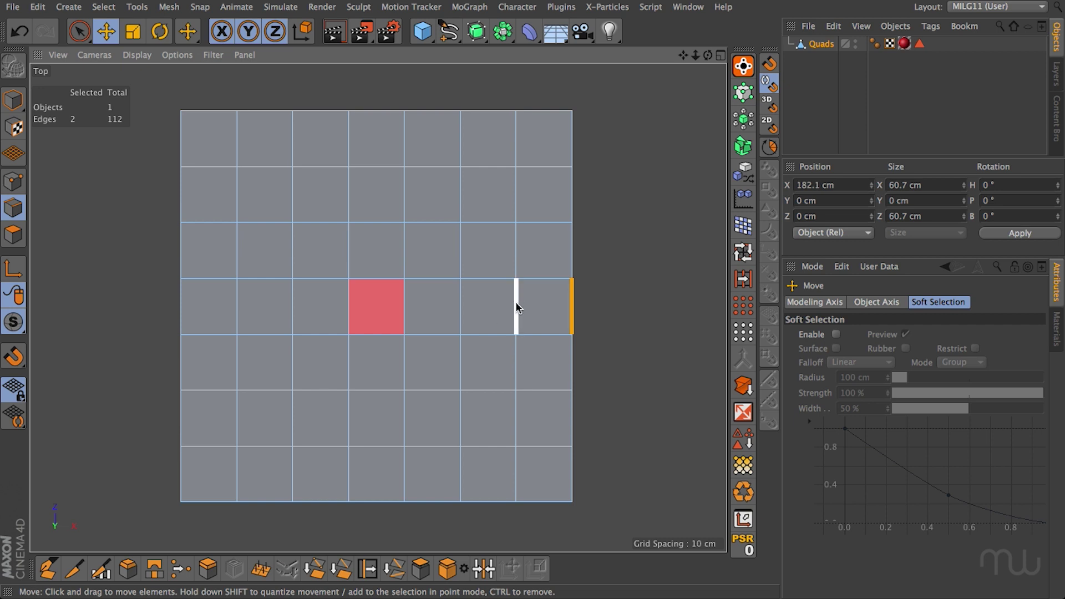
left_click(463, 311, "shift")
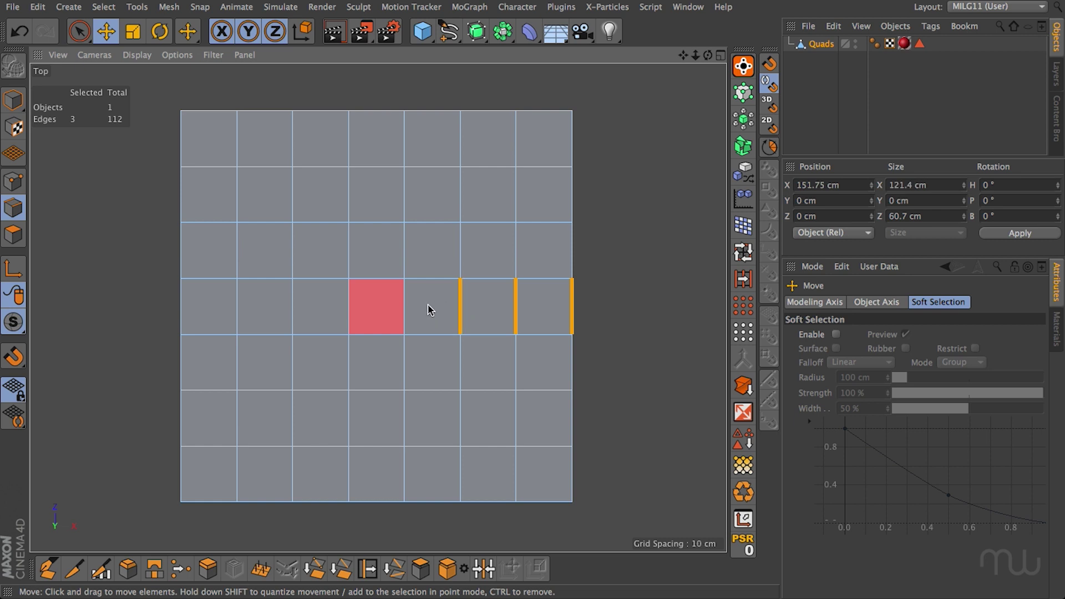
left_click(405, 306, "shift")
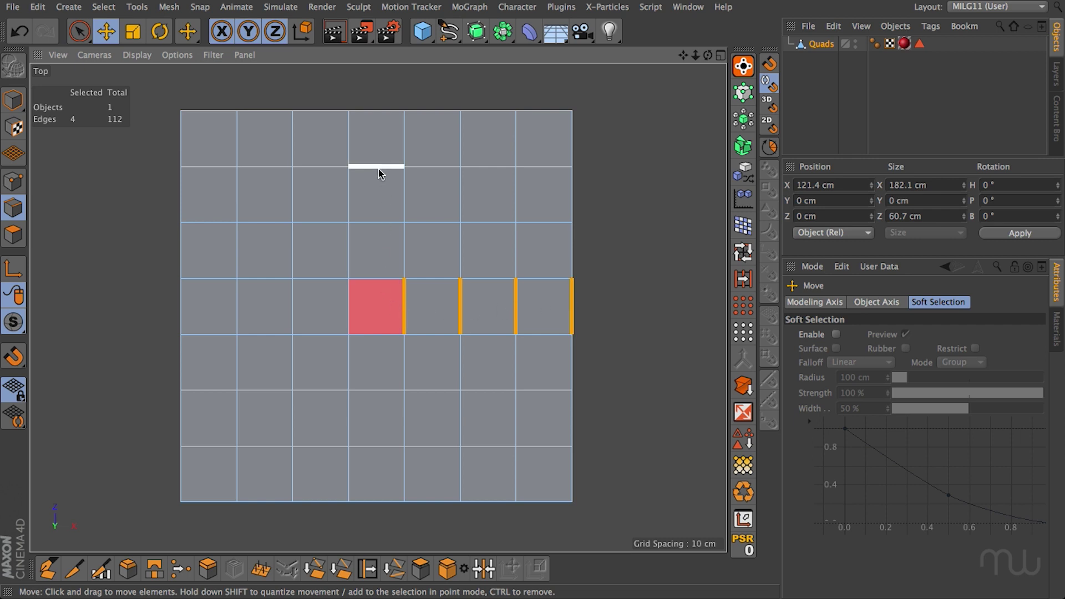
left_click(742, 253)
Step: Switch to polygon mode and select the polygon loop through the red face
key("Return")
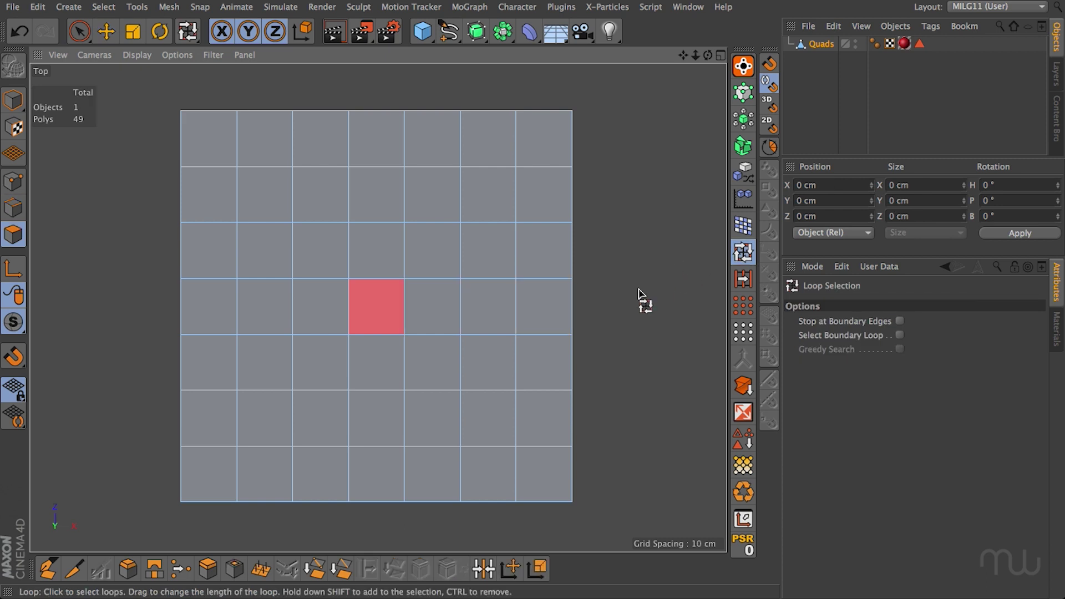
left_click(574, 313)
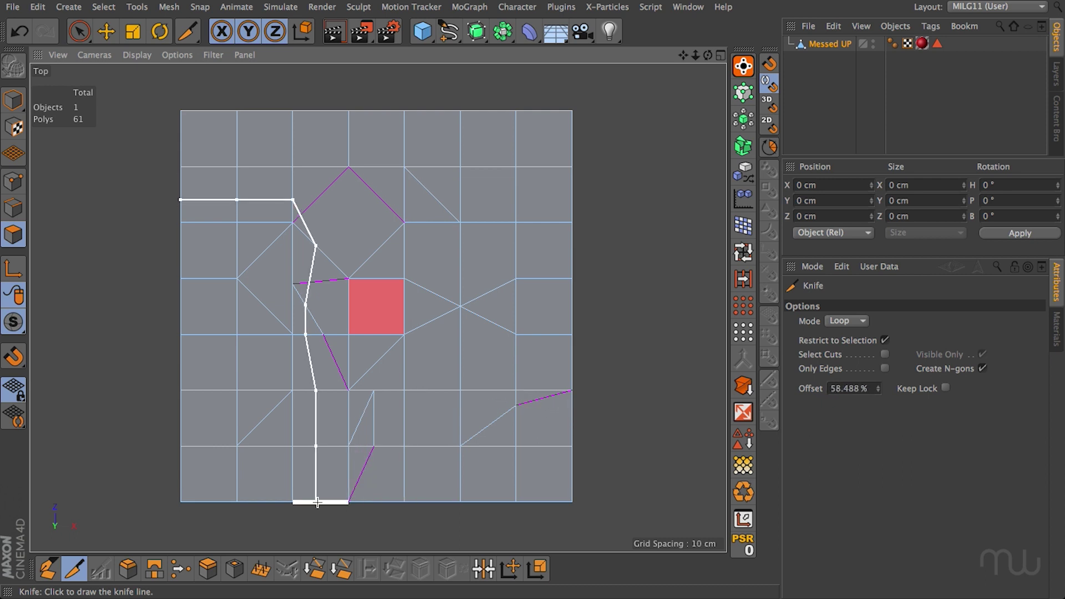
left_click(744, 252)
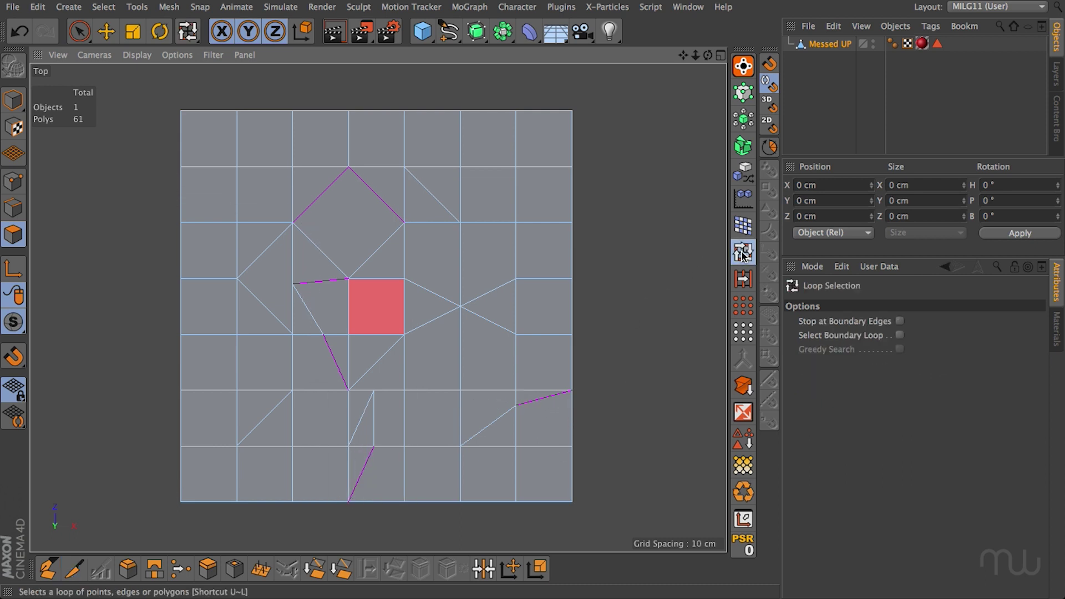
left_click(568, 314)
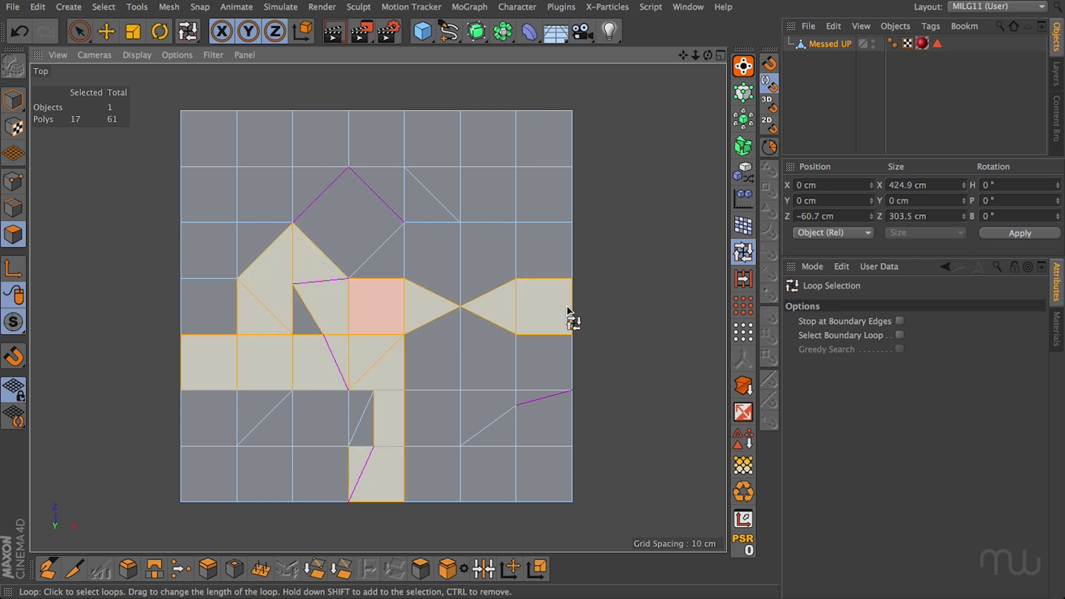
left_click(560, 256)
left_click(454, 375)
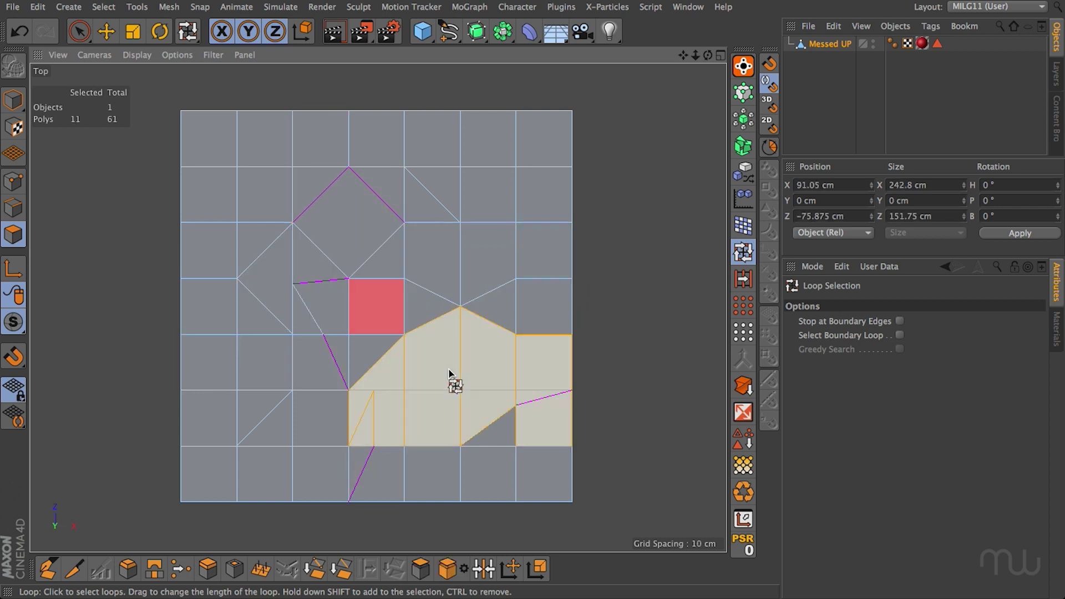
left_click(349, 381)
left_click(292, 323)
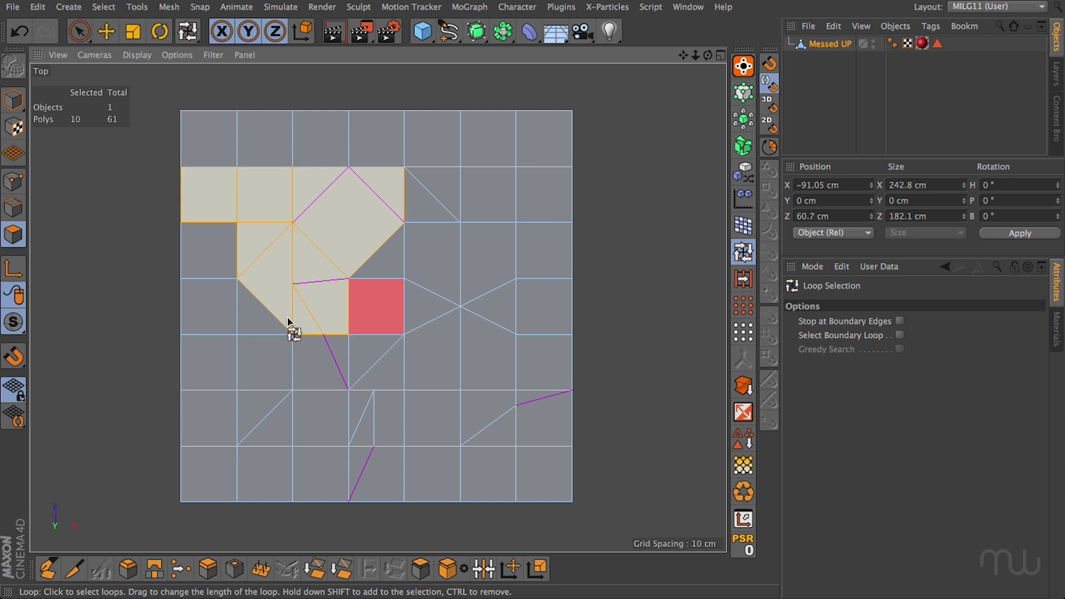
left_click(191, 314)
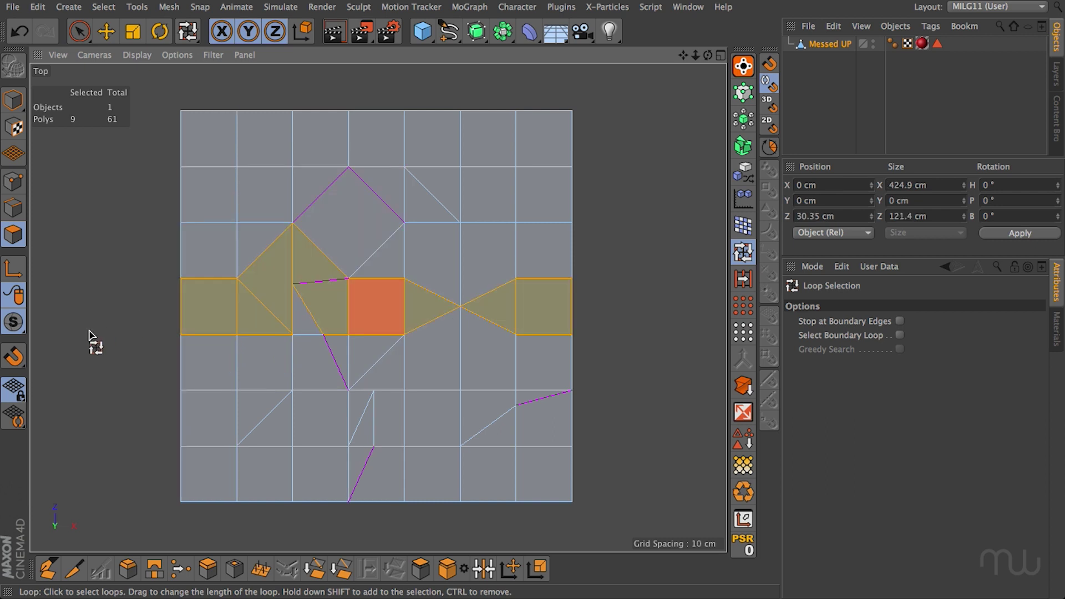
Step: Ring-select two edge rings with UB, then return to Move and clear the selection
key("Return")
key("u")
key("b")
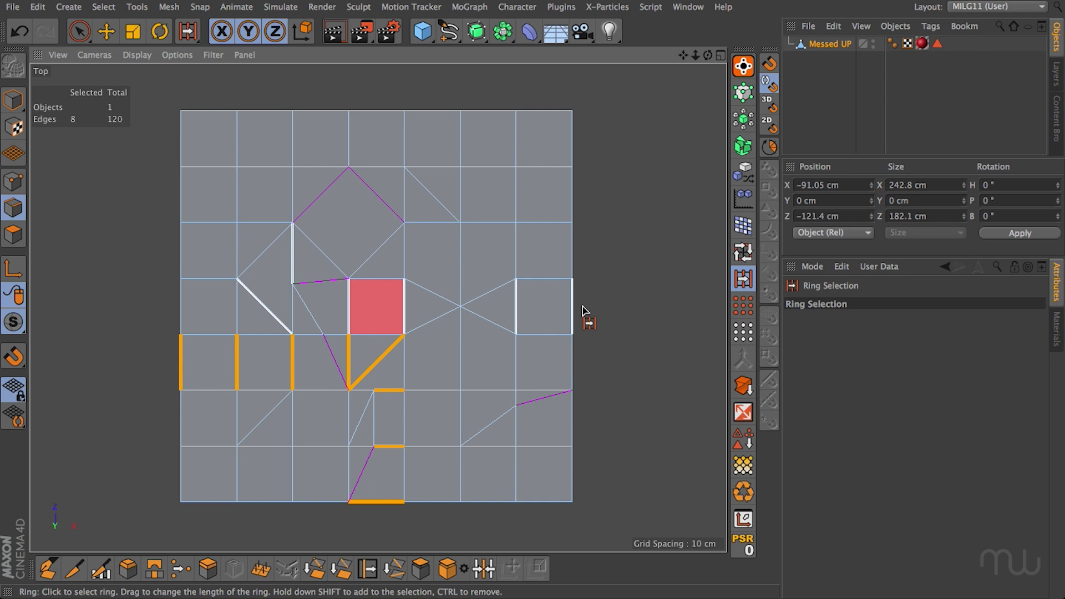
left_click(576, 250)
left_click(578, 383)
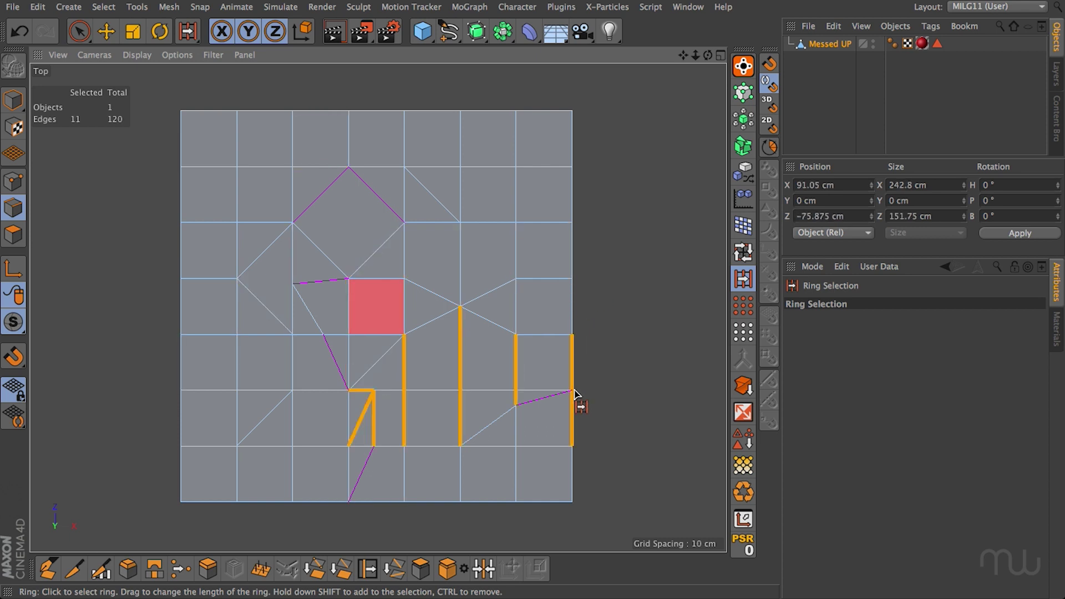
key("e")
left_click(596, 314)
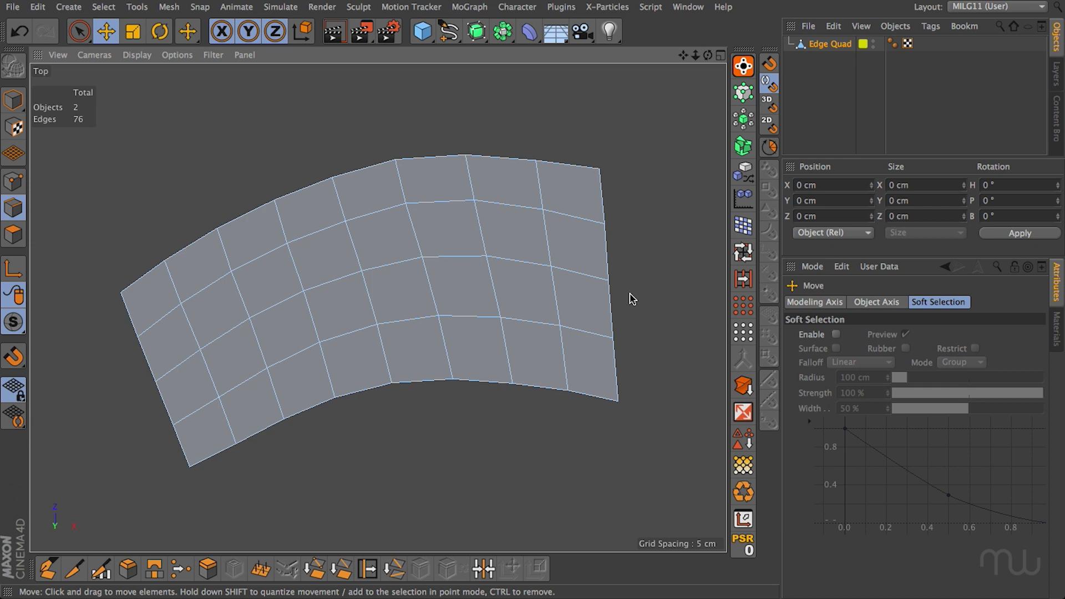
Step: Select the loop along the curved strip, then pick right-border edges one by one
double_click(582, 276)
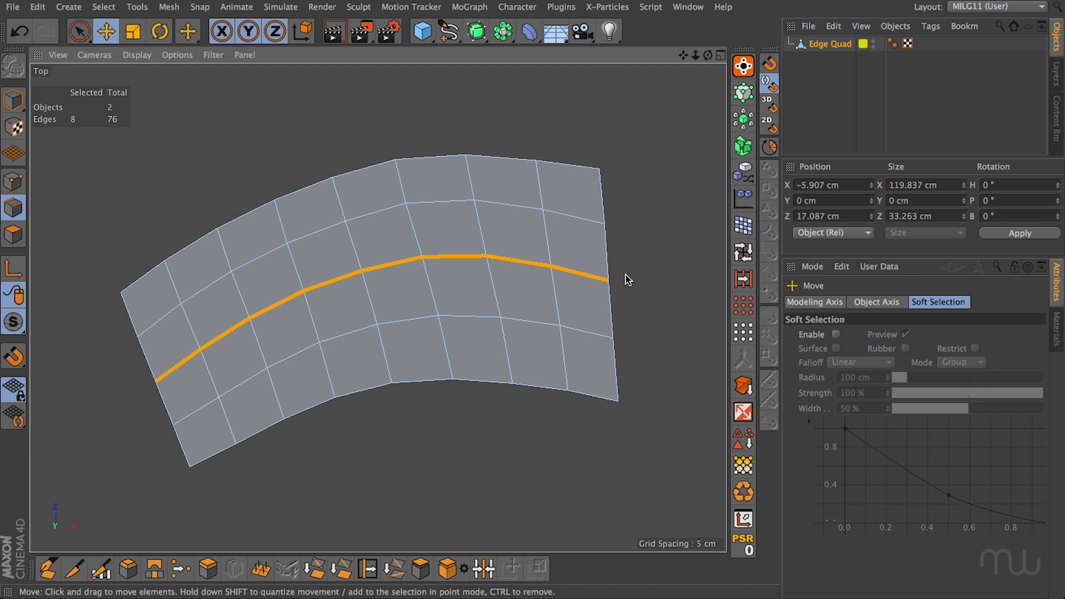
left_click(582, 275)
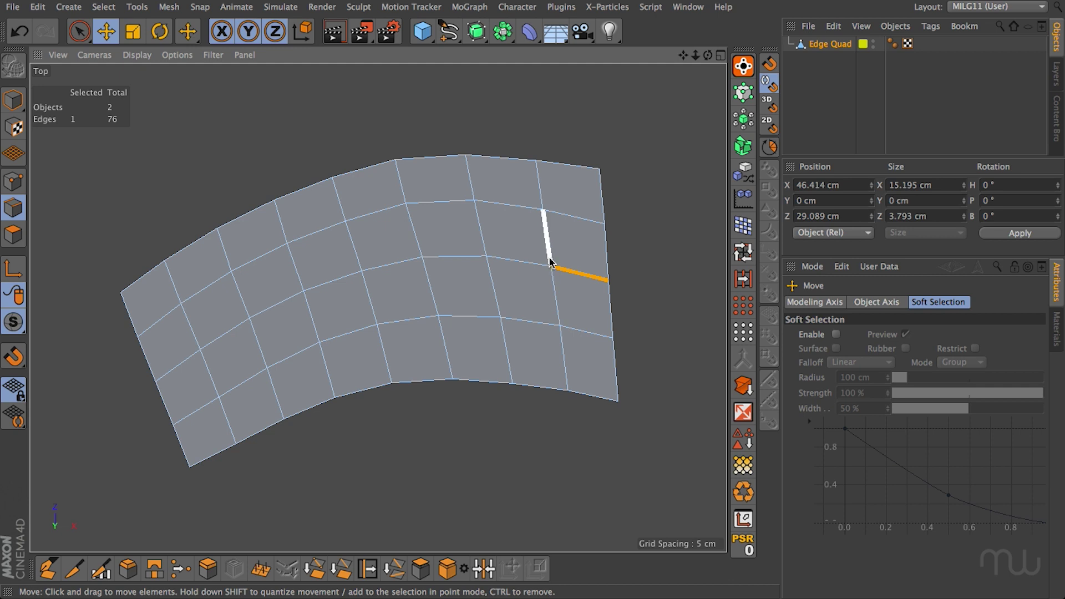
left_click(534, 266, "shift")
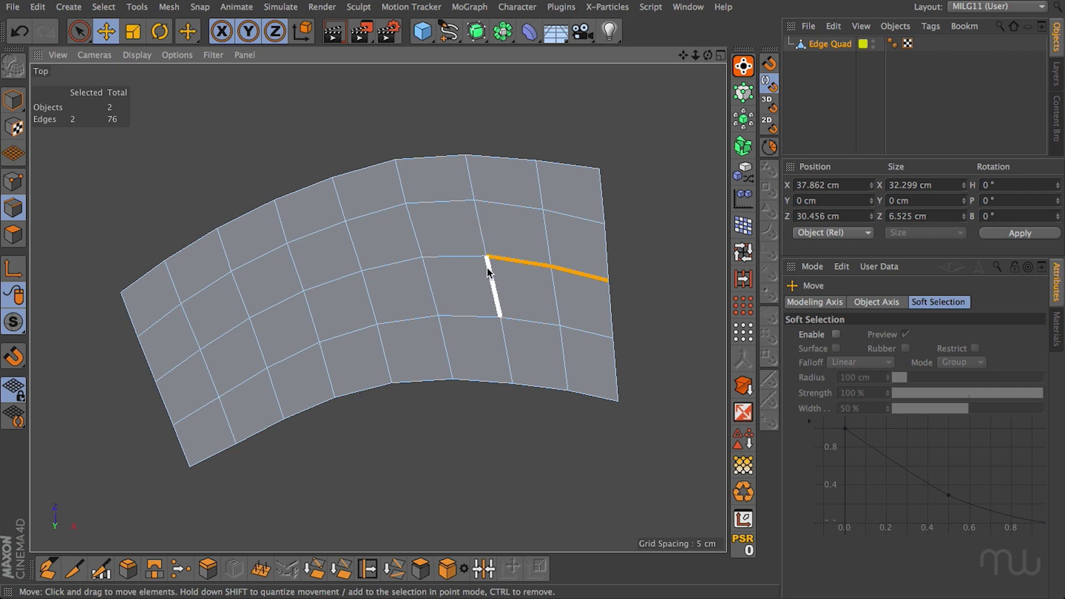
left_click(460, 259, "shift")
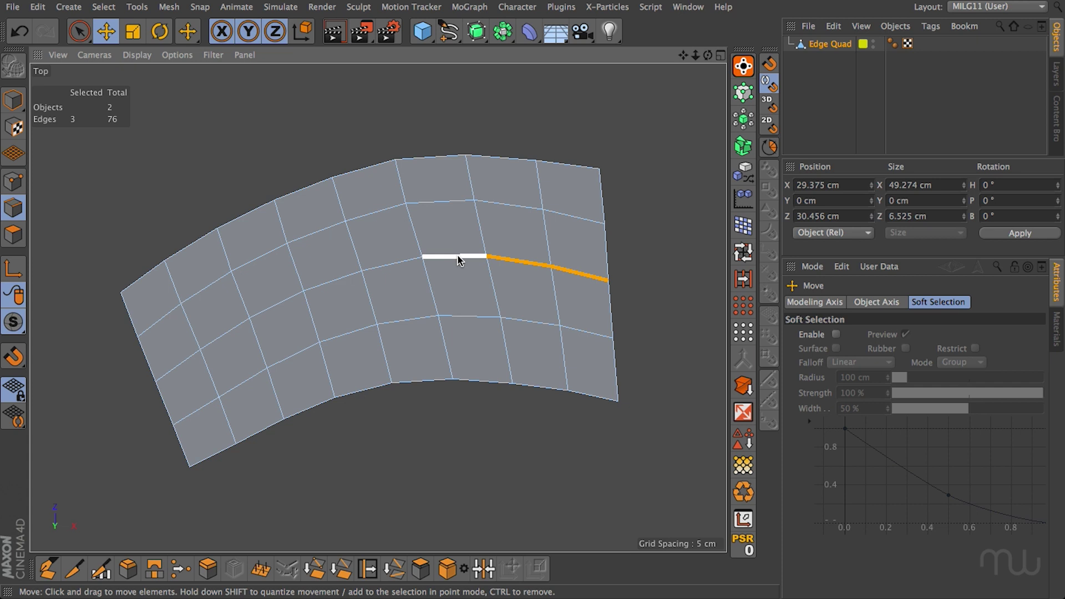
Step: Double-click two vertical loops, then the full eight-edge middle-row loop
double_click(432, 290)
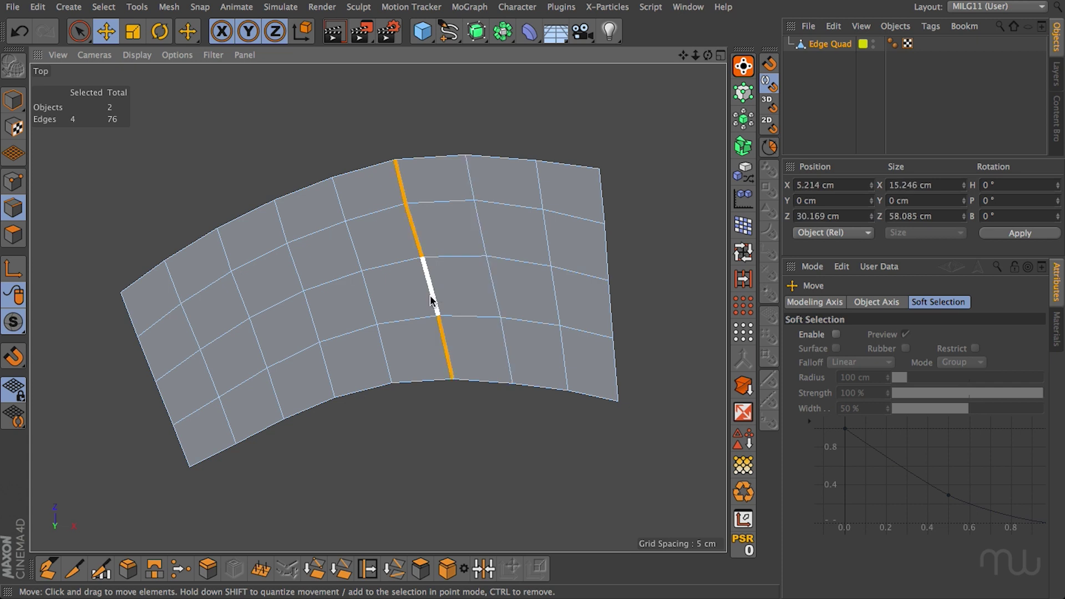
double_click(371, 300)
double_click(313, 319)
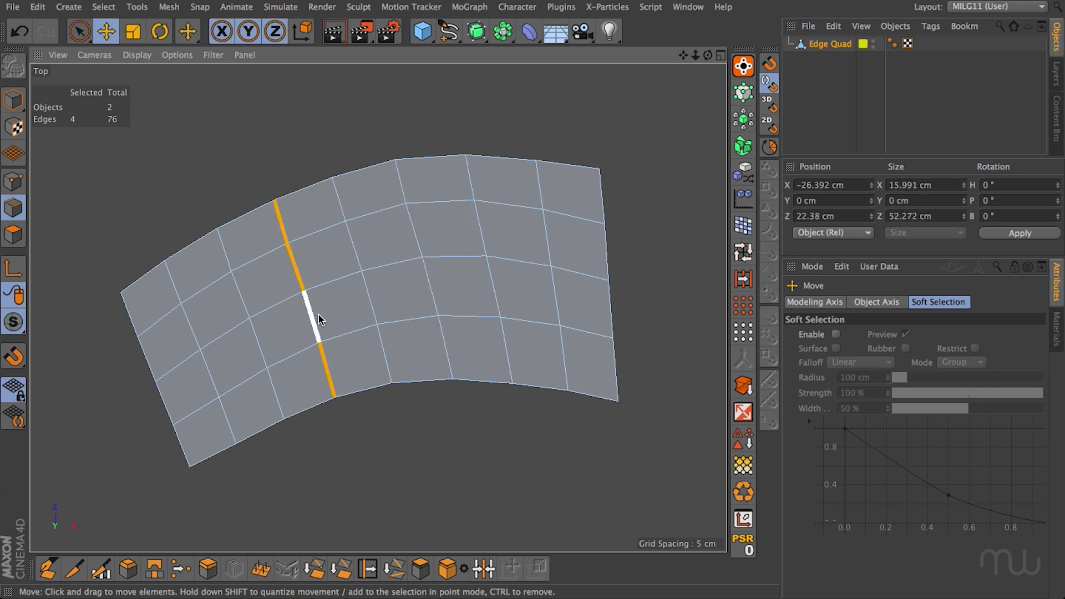
double_click(585, 277)
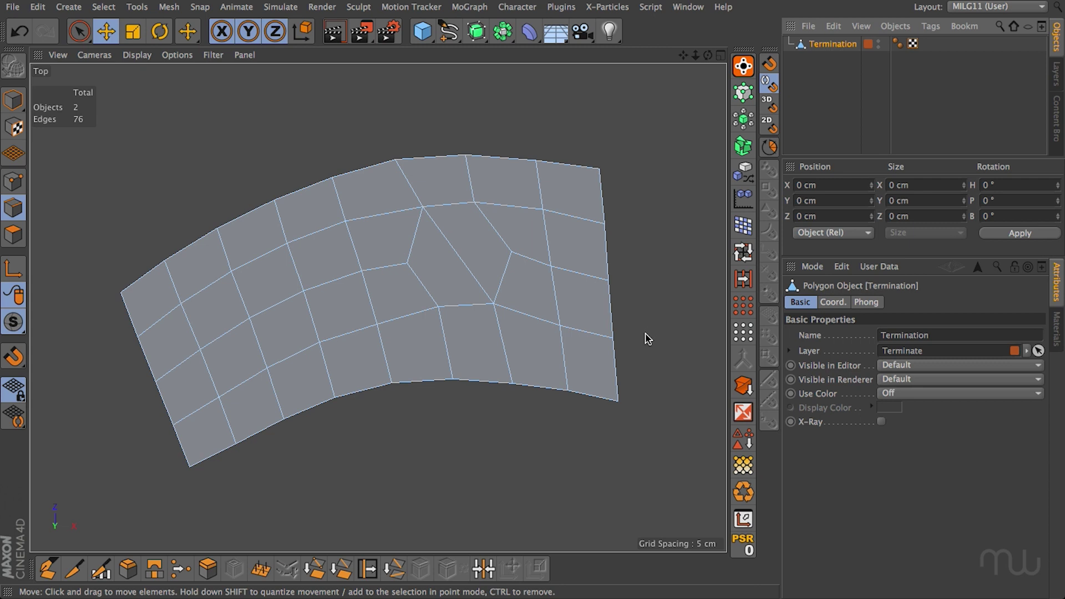
Step: Select the edges from the right border to the pole, then extend the loop to the left border
double_click(580, 338)
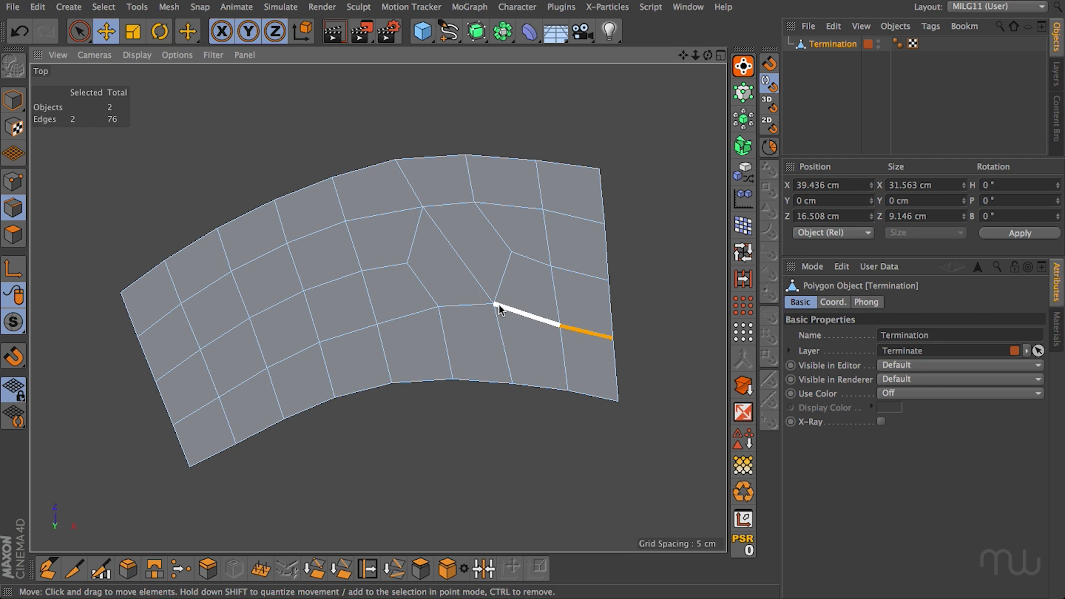
left_click(448, 337)
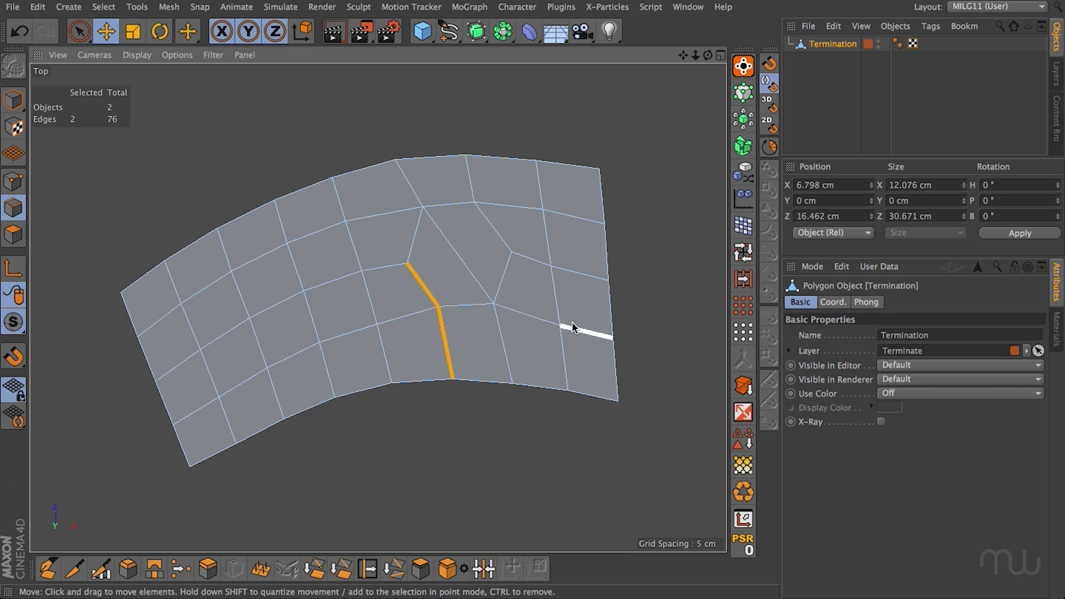
left_click(470, 305, "shift")
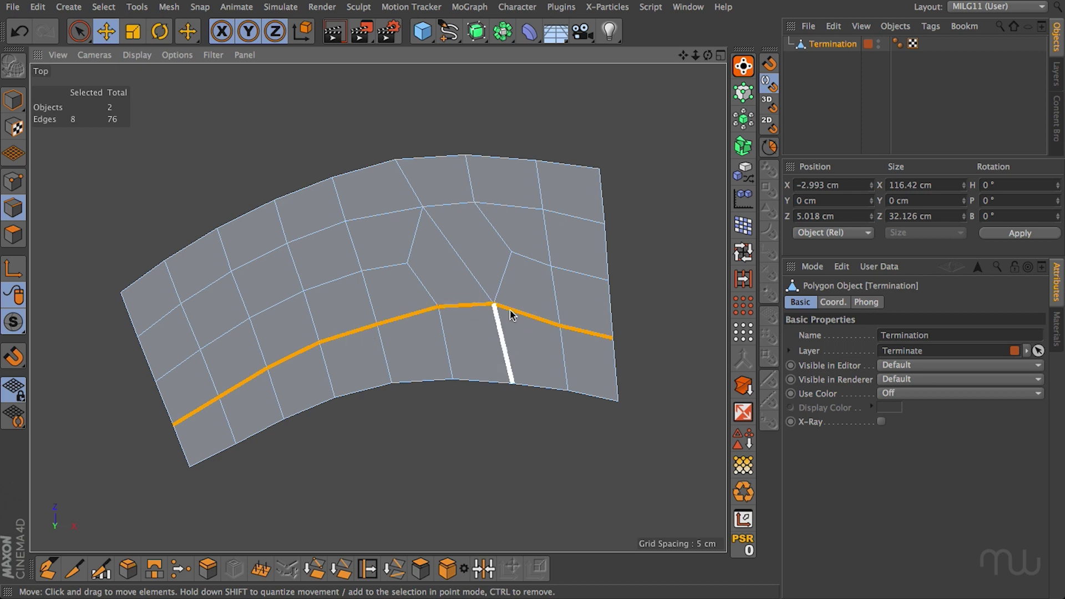
Step: Select the lower-row edge loop, then try and undo a path to the right border
left_click(588, 336)
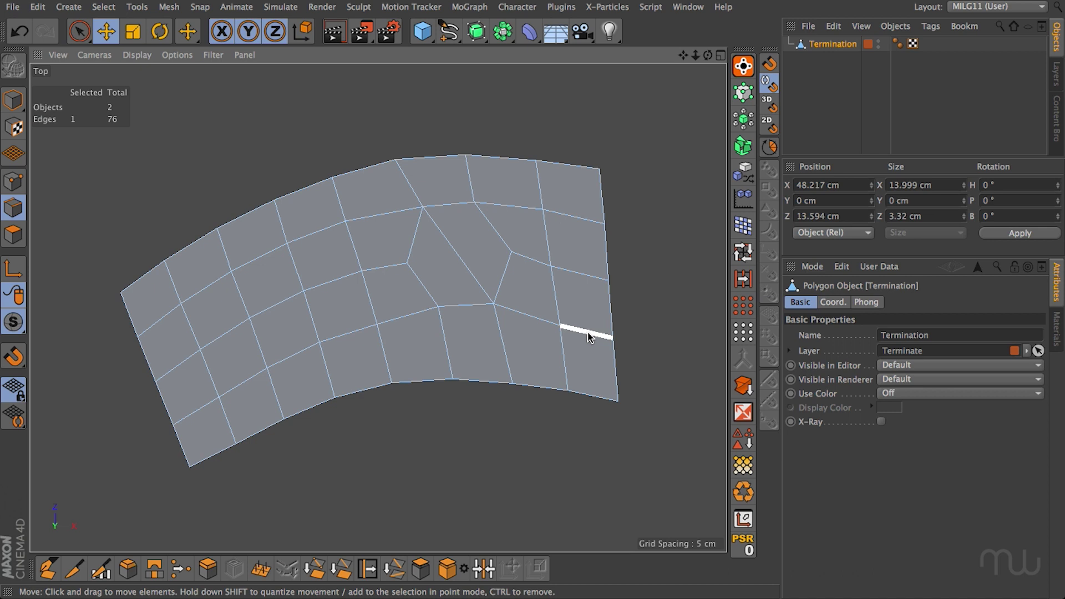
double_click(203, 412)
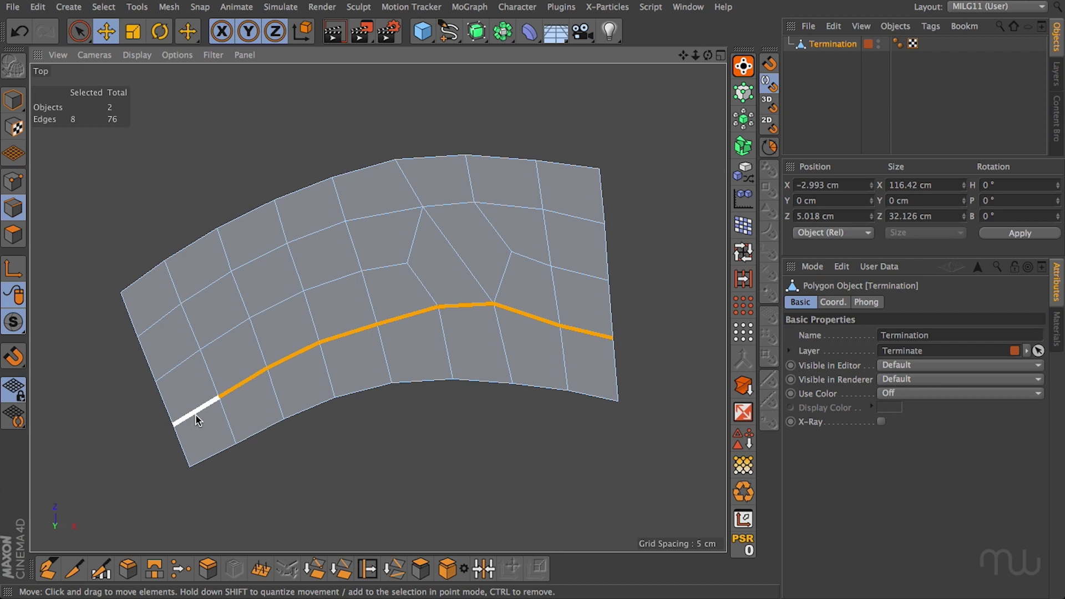
left_click(169, 281)
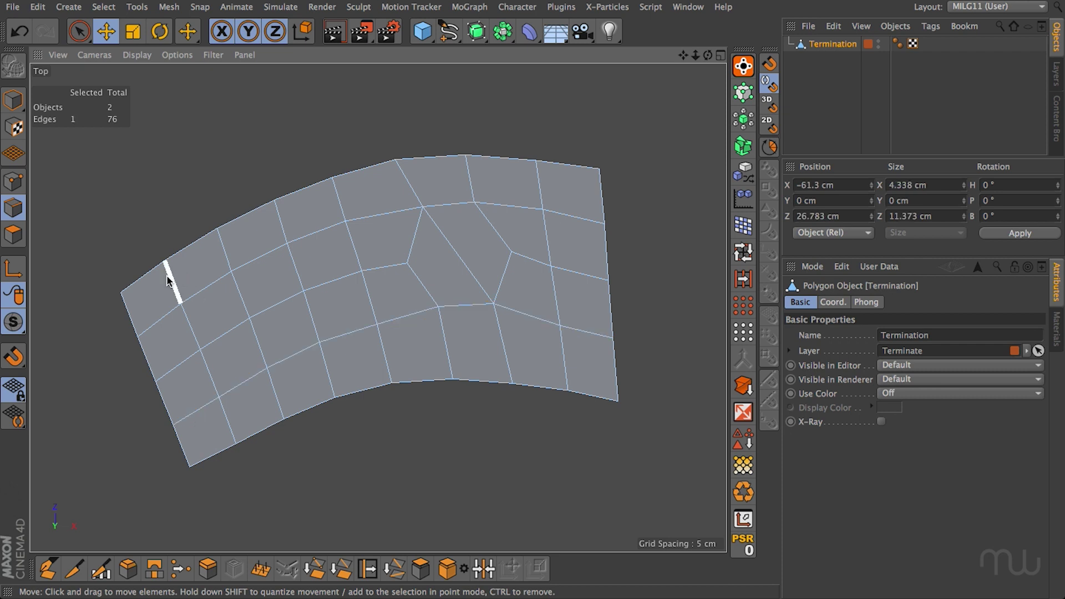
left_click(620, 367, "shift")
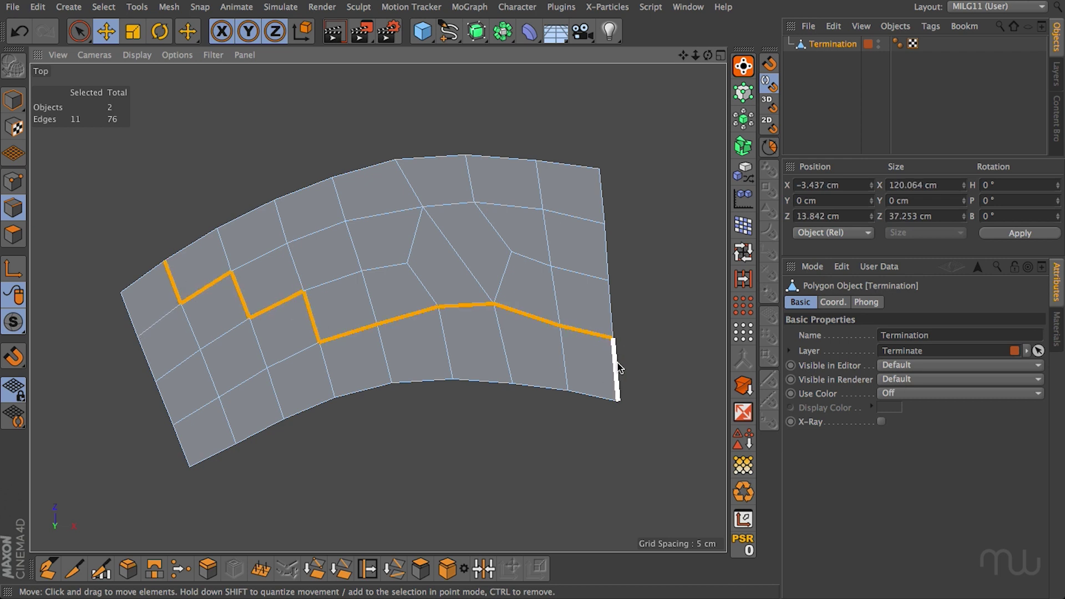
key("ctrl+z")
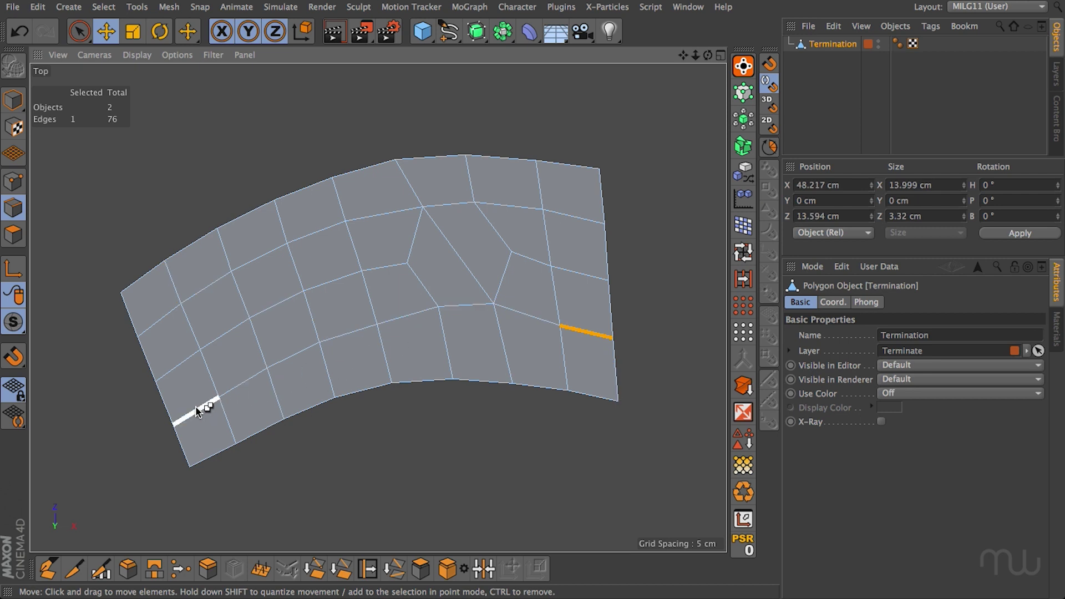
Step: Try edge paths through the pole and its diagonal edge, undoing and clearing each
left_click(196, 408, "shift")
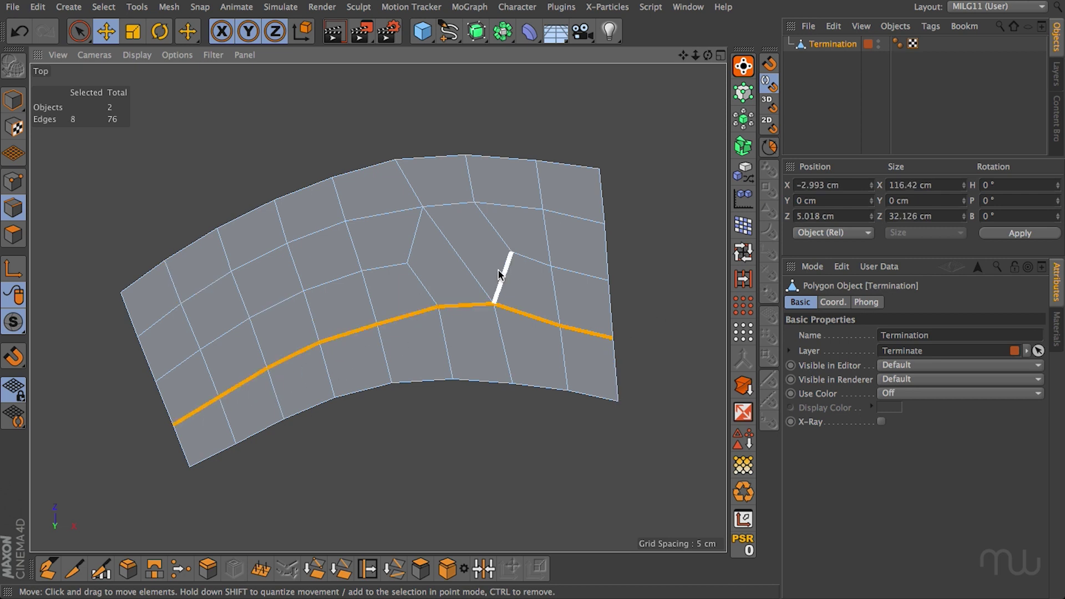
key("ctrl+z")
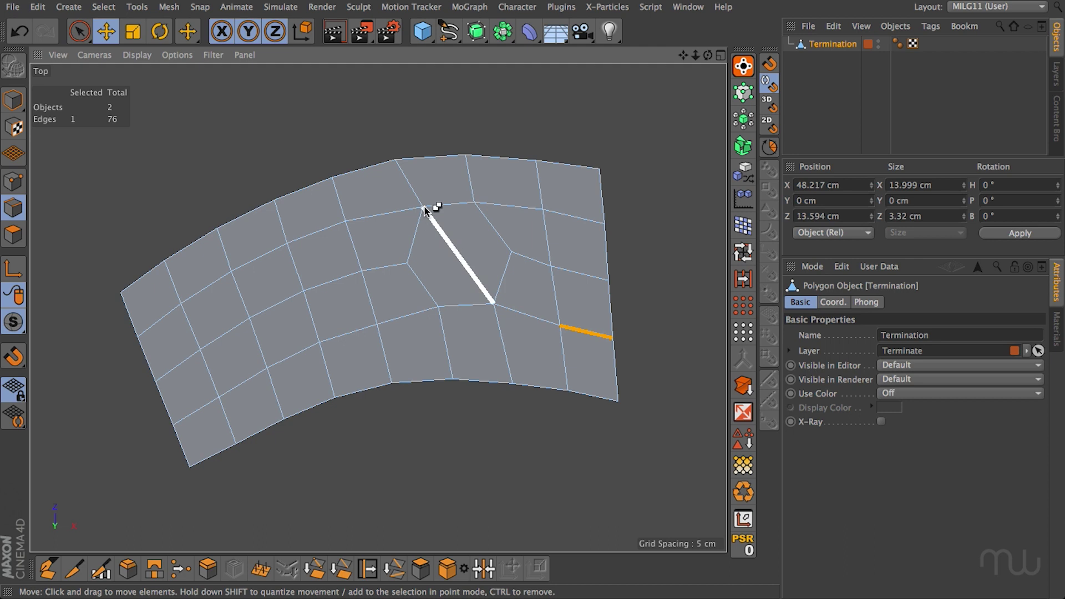
left_click(413, 187, "shift")
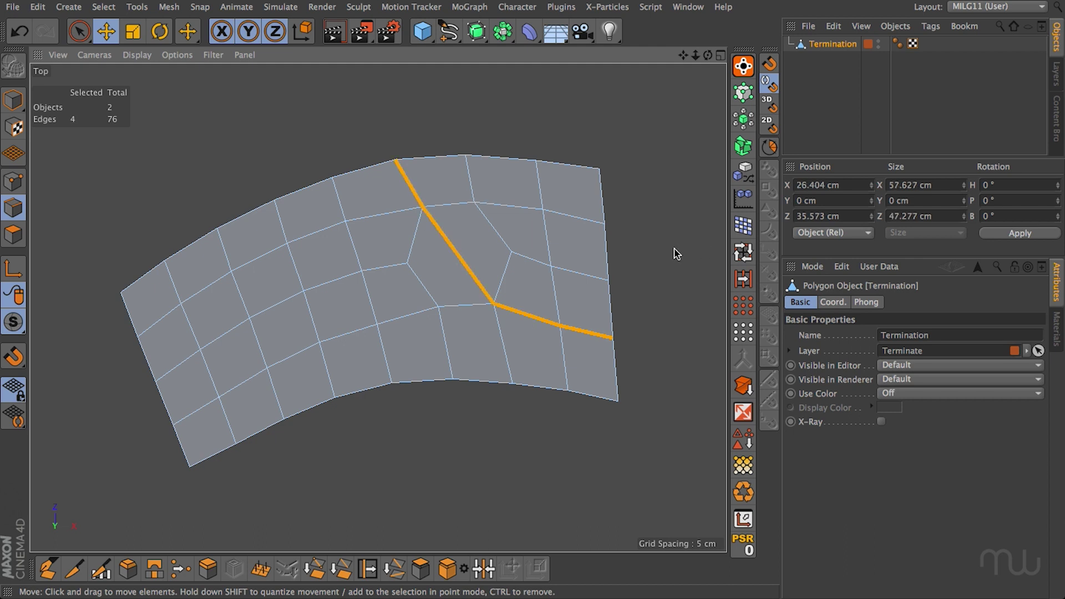
left_click(666, 261)
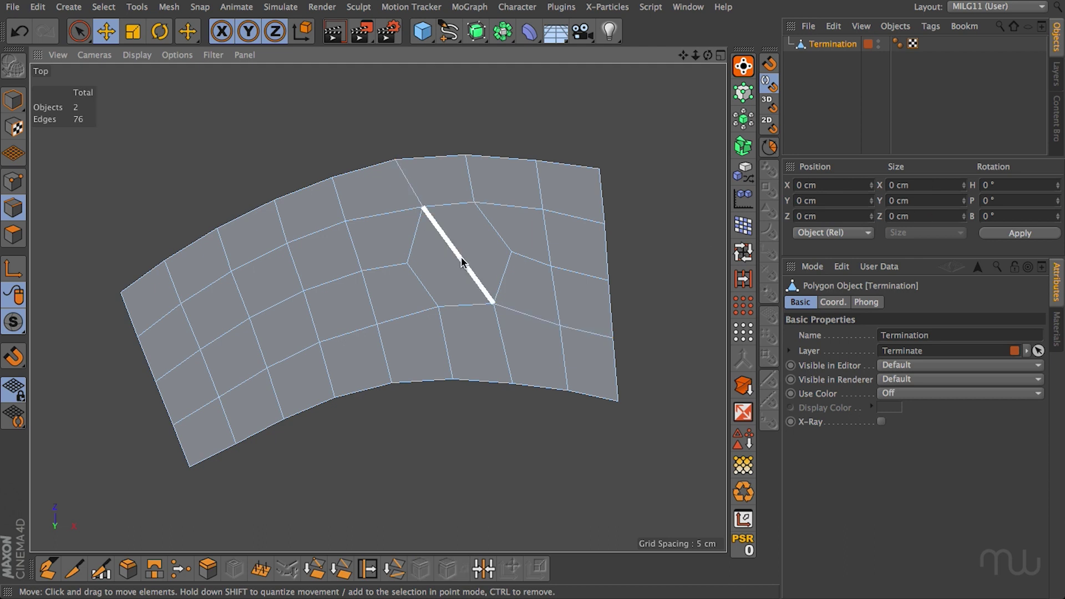
left_click(462, 263)
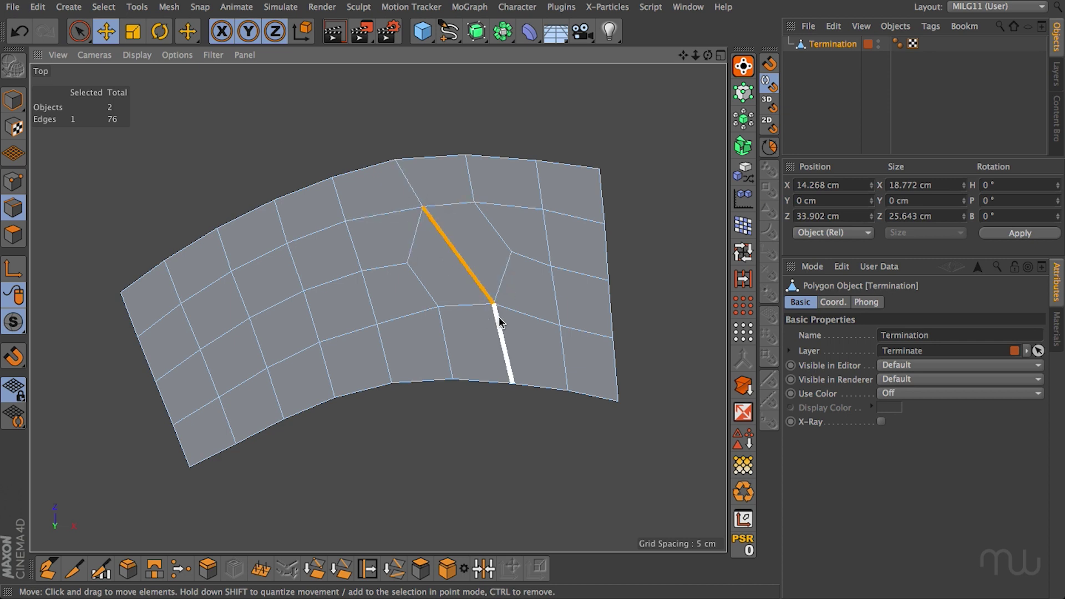
left_click(636, 297)
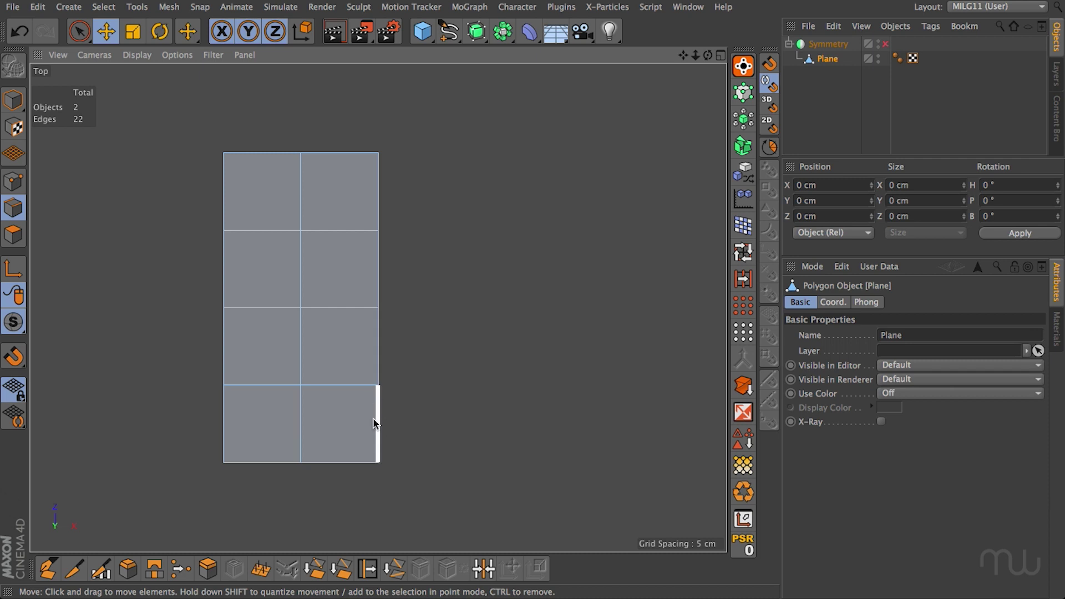
Step: Select the plane's right border loop and toggle Symmetry on, then off again
double_click(378, 428)
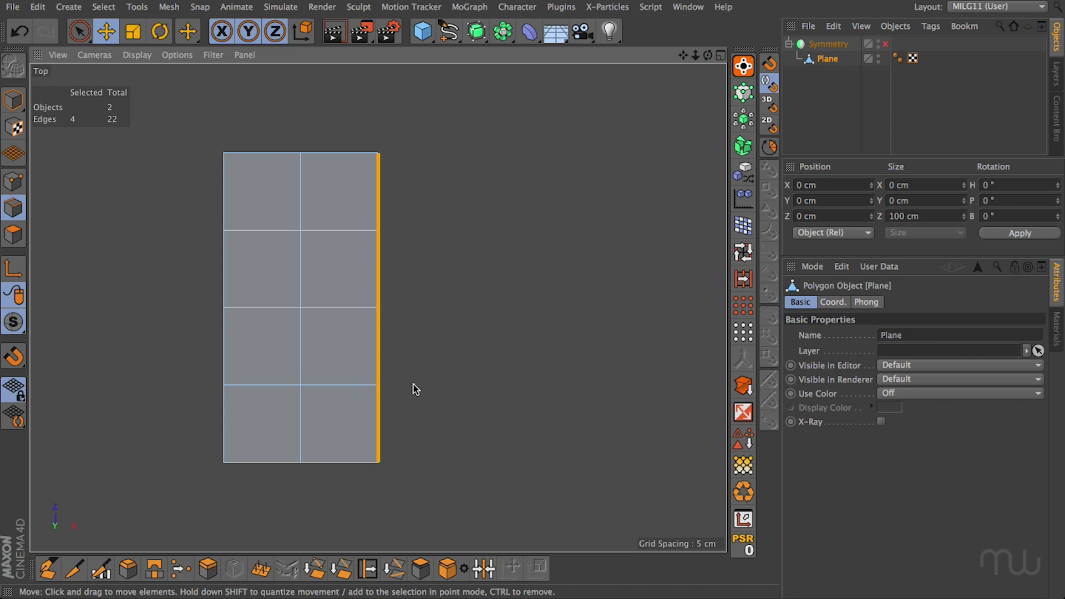
left_click(887, 43)
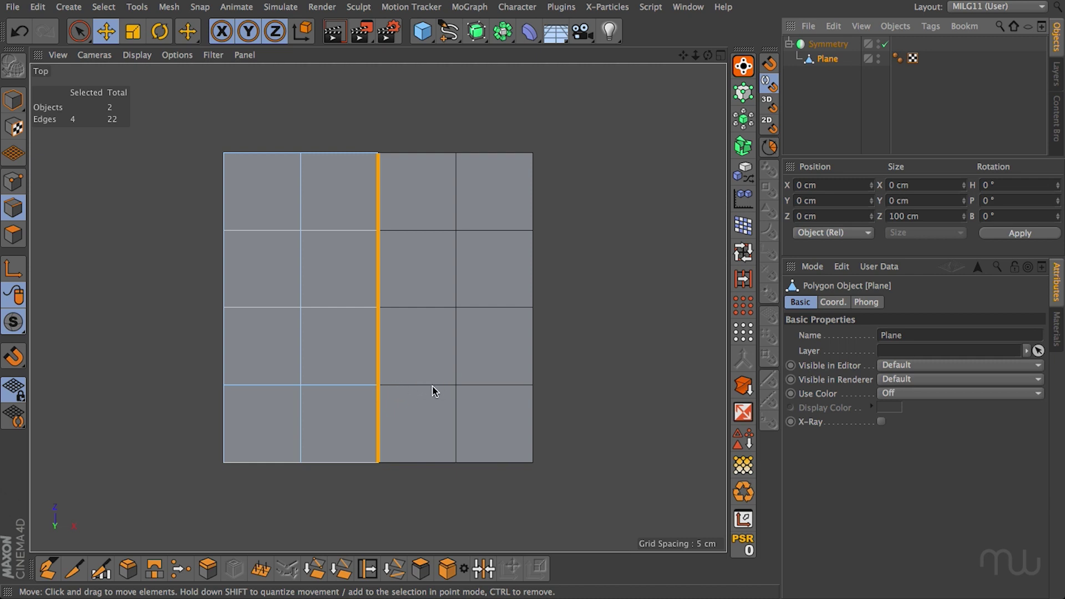
key("ctrl+z")
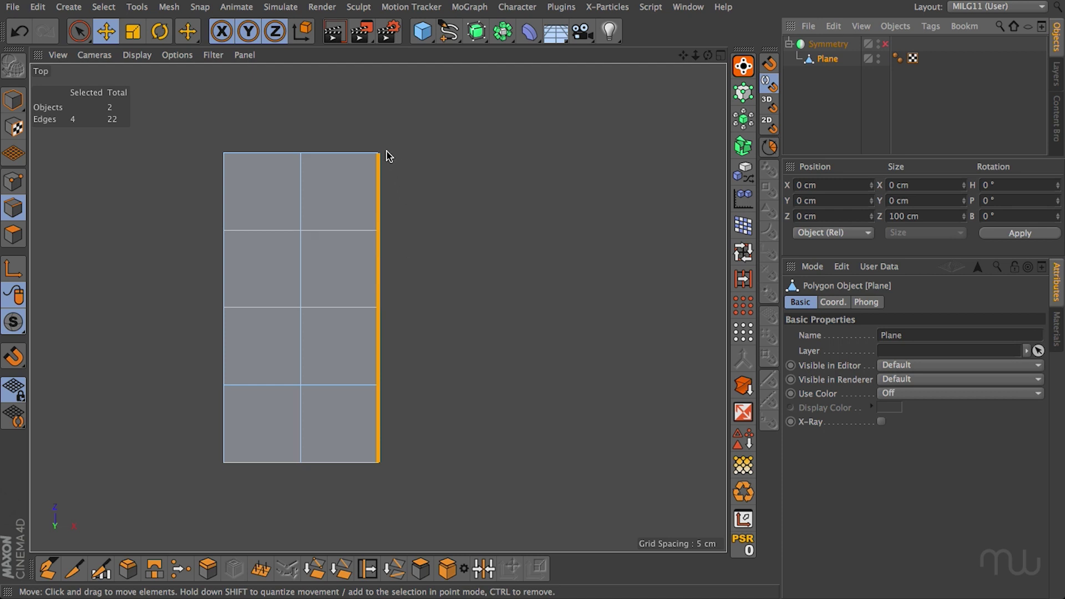
Step: Knife a diagonal edge from the centre vertex to the plane's top-right corner
key("Return")
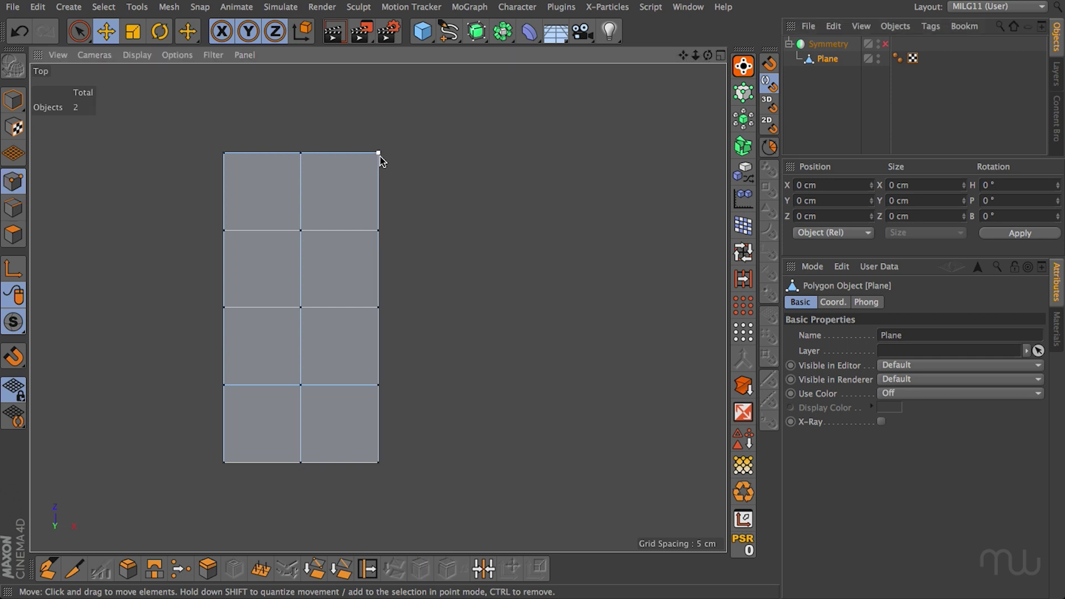
left_click(379, 153)
key("Return")
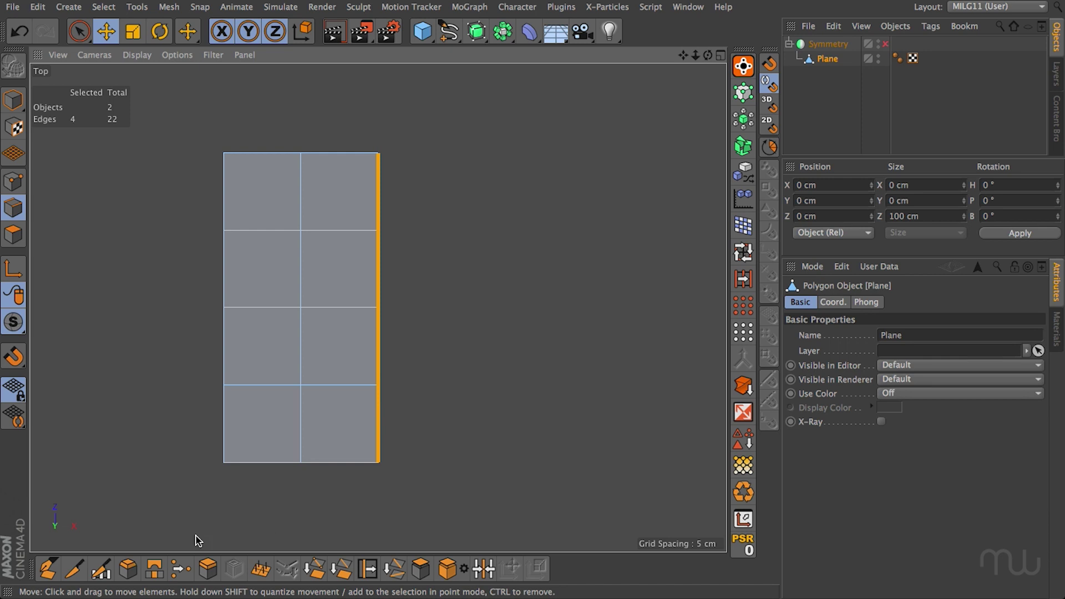
key("k")
left_click_drag(301, 231, 379, 153)
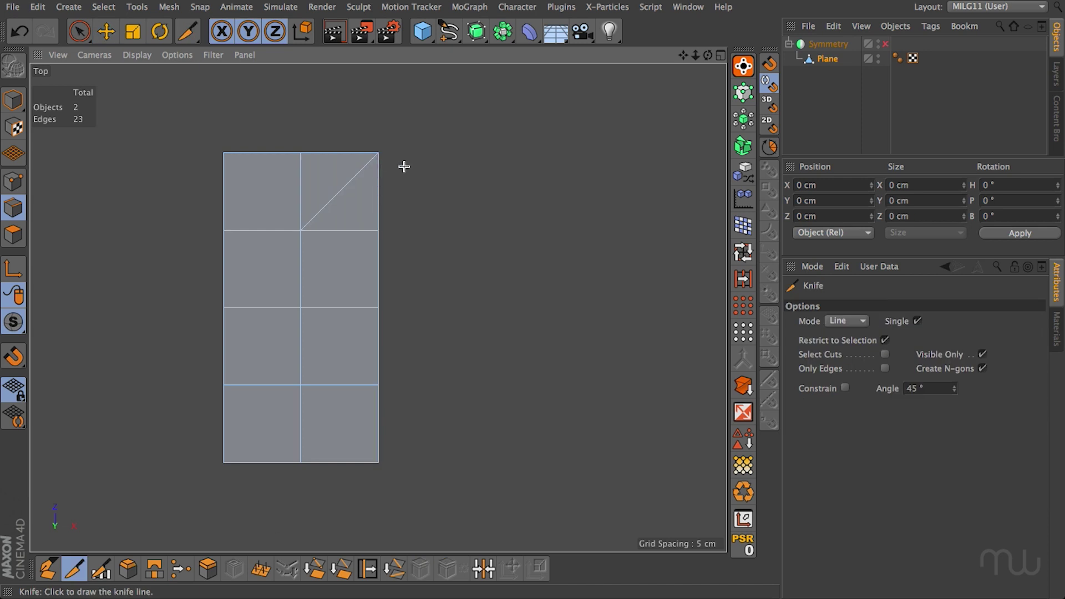
key("e")
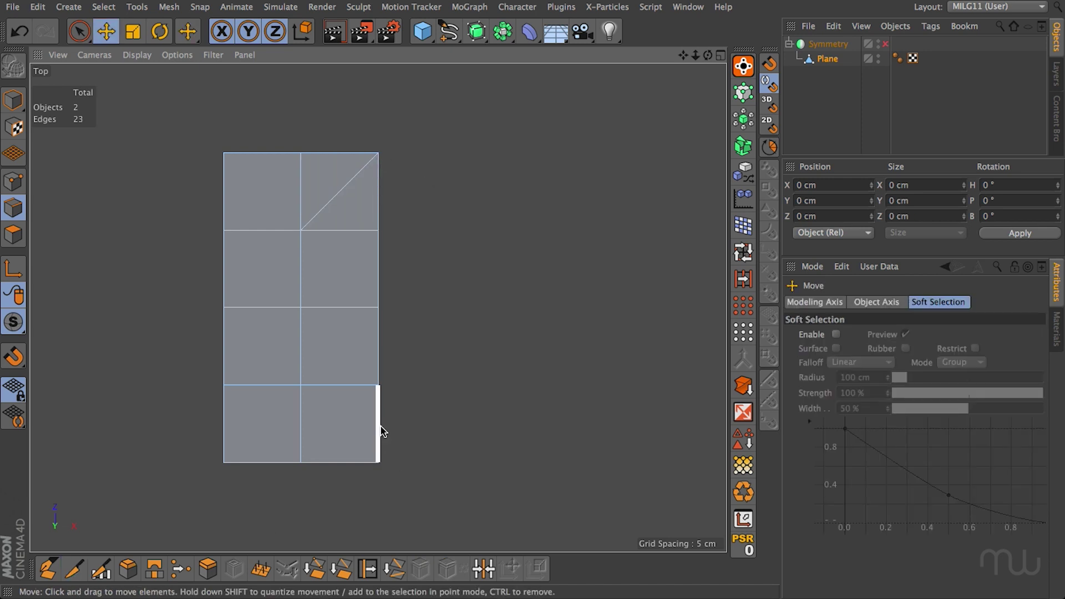
Step: Select only the diagonal edge and dissolve it, retrying after an undo
left_click(381, 431, "shift")
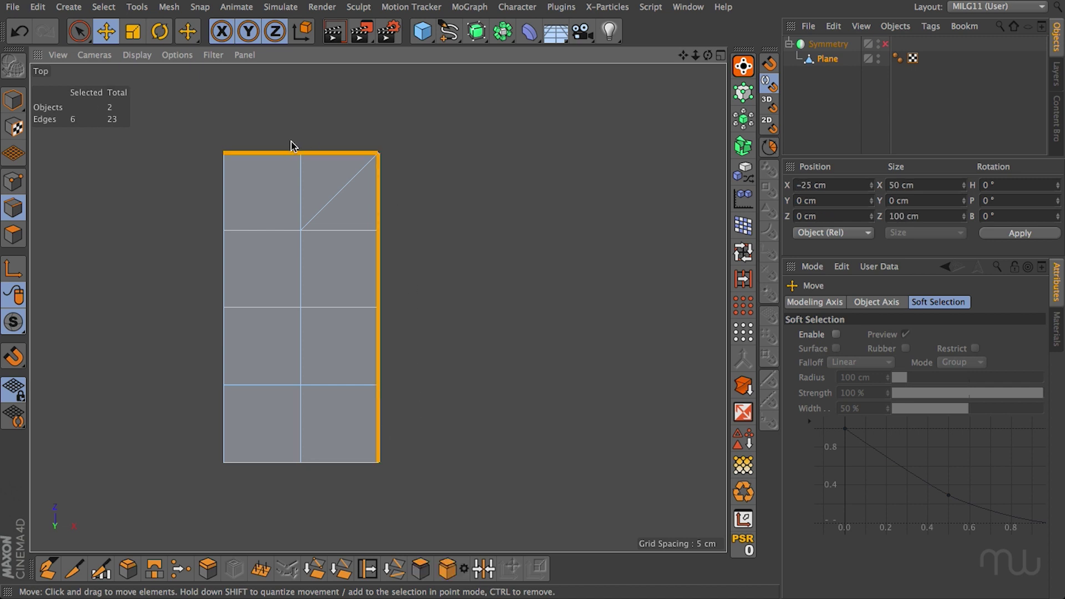
left_click(338, 196)
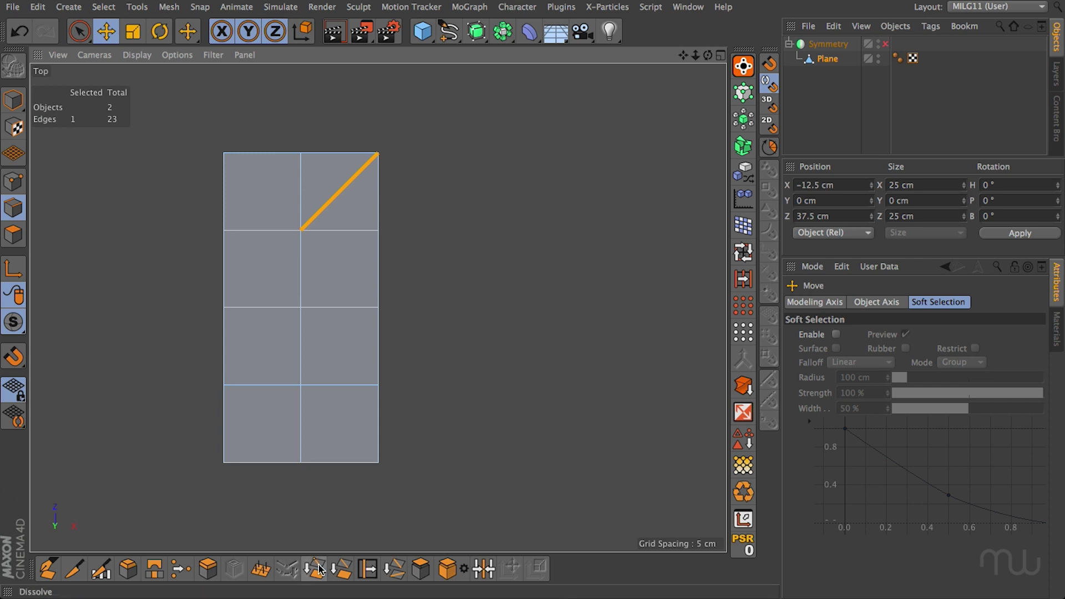
left_click(316, 564)
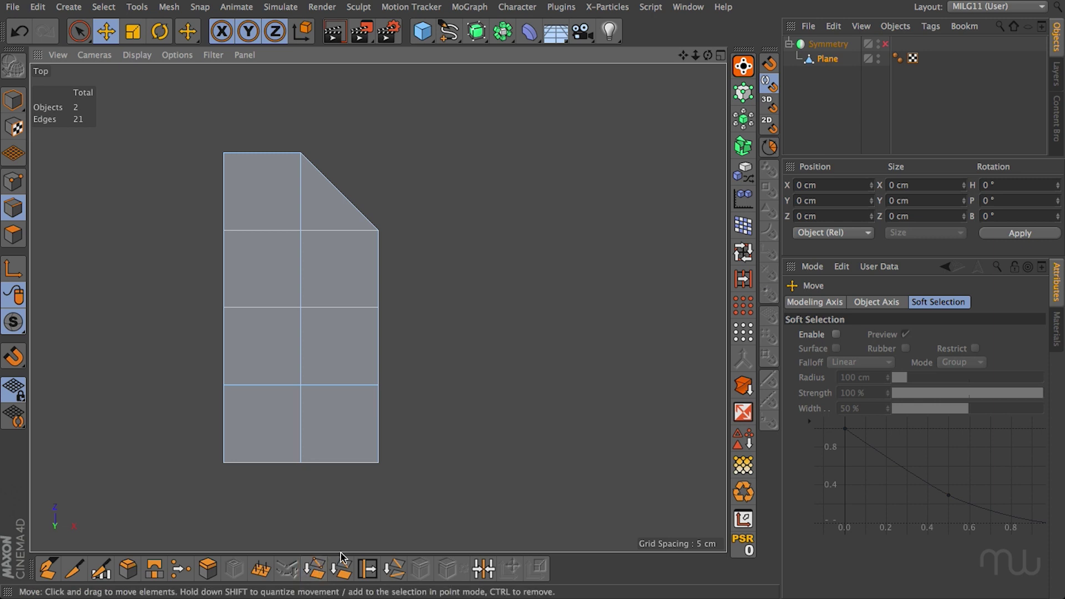
key("ctrl+z")
left_click(342, 575)
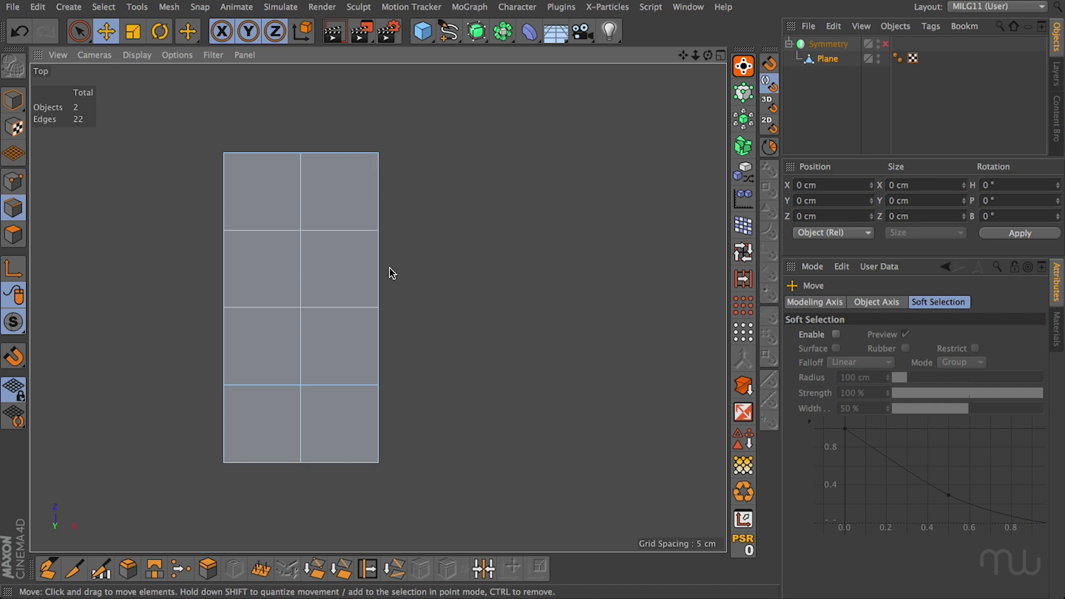
Step: Knife a diagonal edge from the centre vertex to the right border corner
key("k")
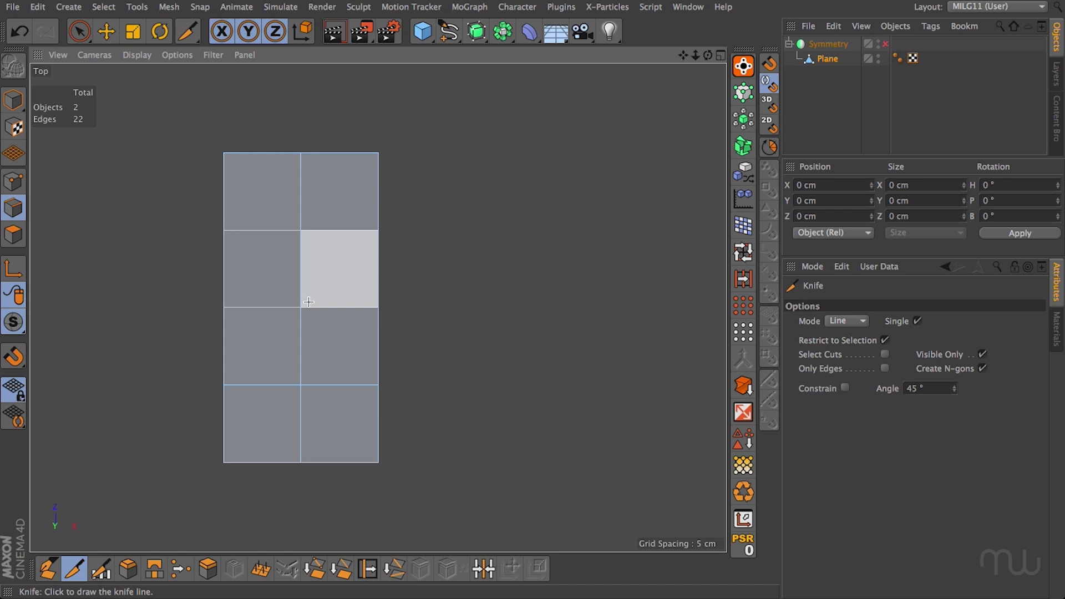
left_click(300, 308)
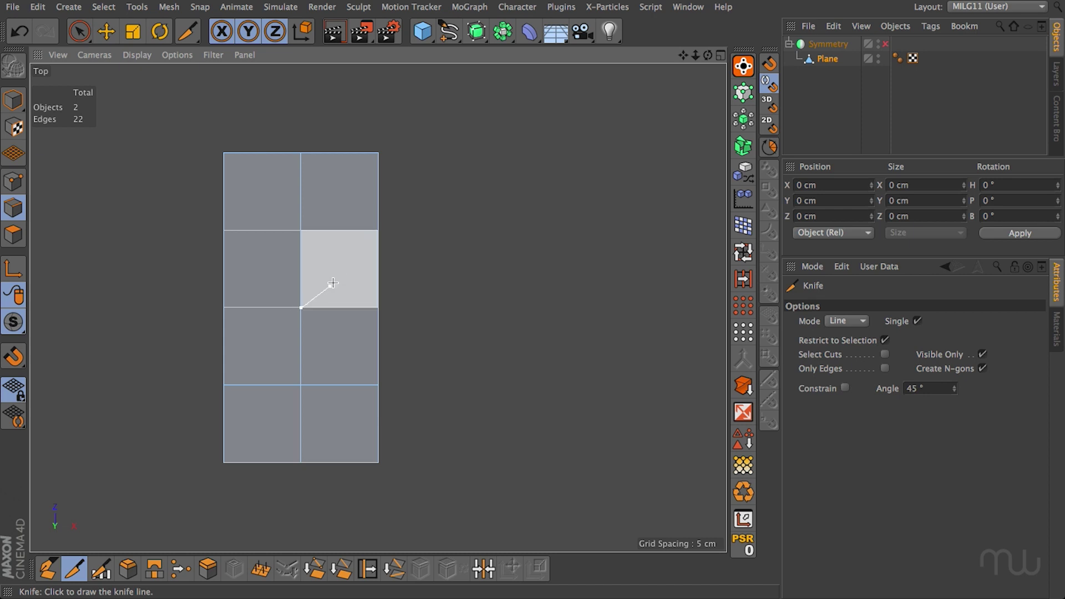
left_click(374, 231)
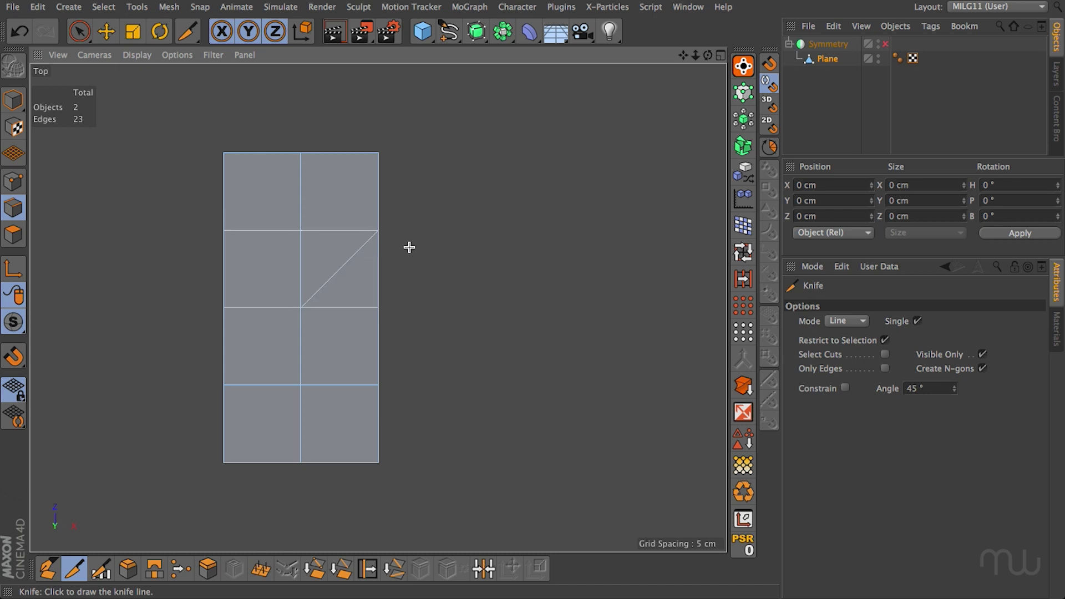
key("e")
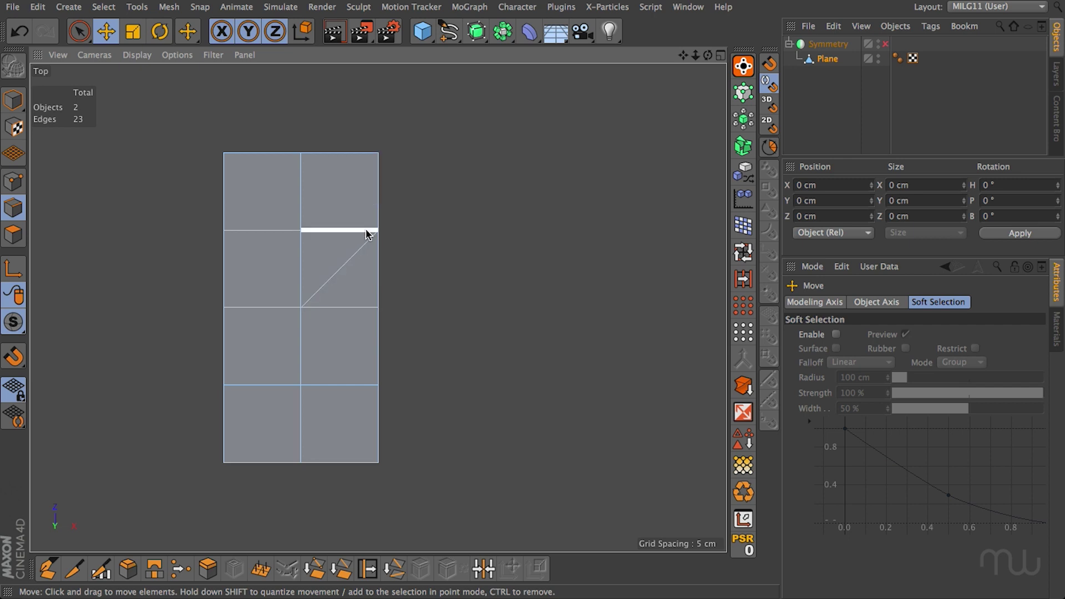
Step: Select the right border edge loop and toggle mirroring on and off
double_click(381, 416)
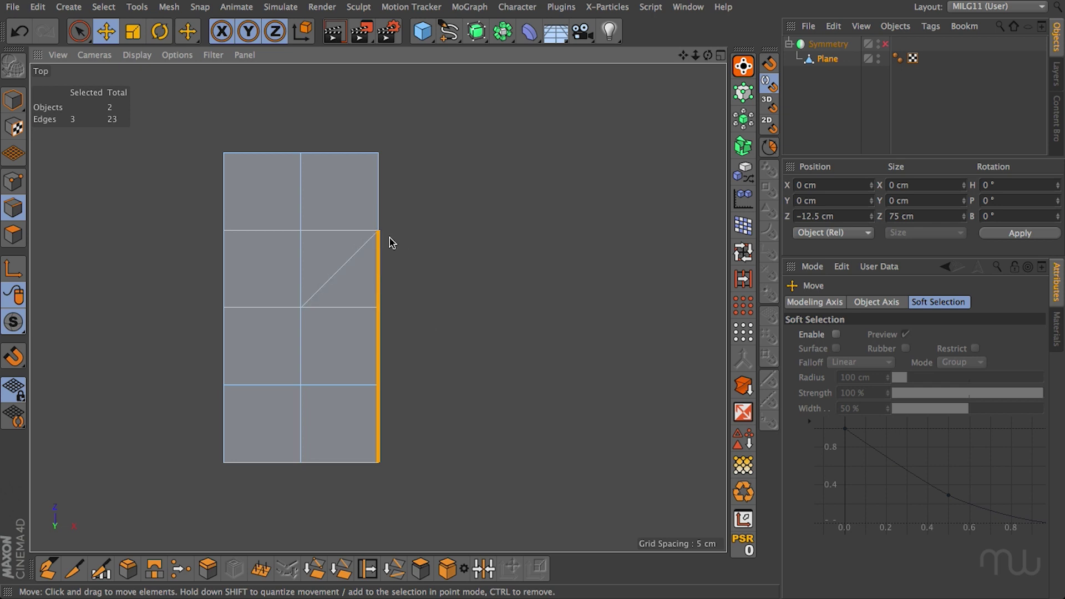
left_click(885, 45)
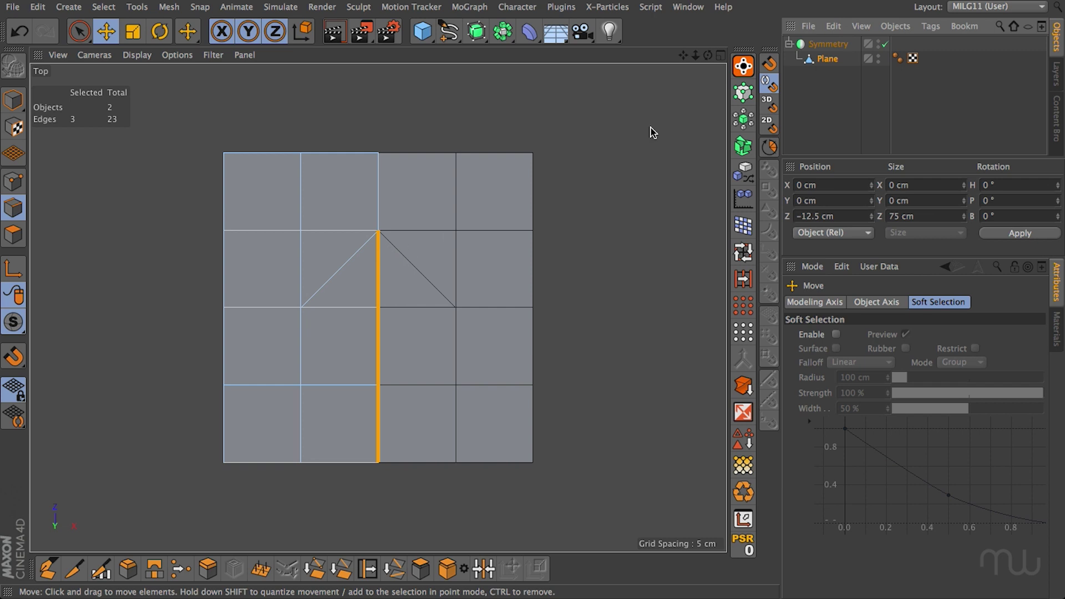
left_click(885, 44)
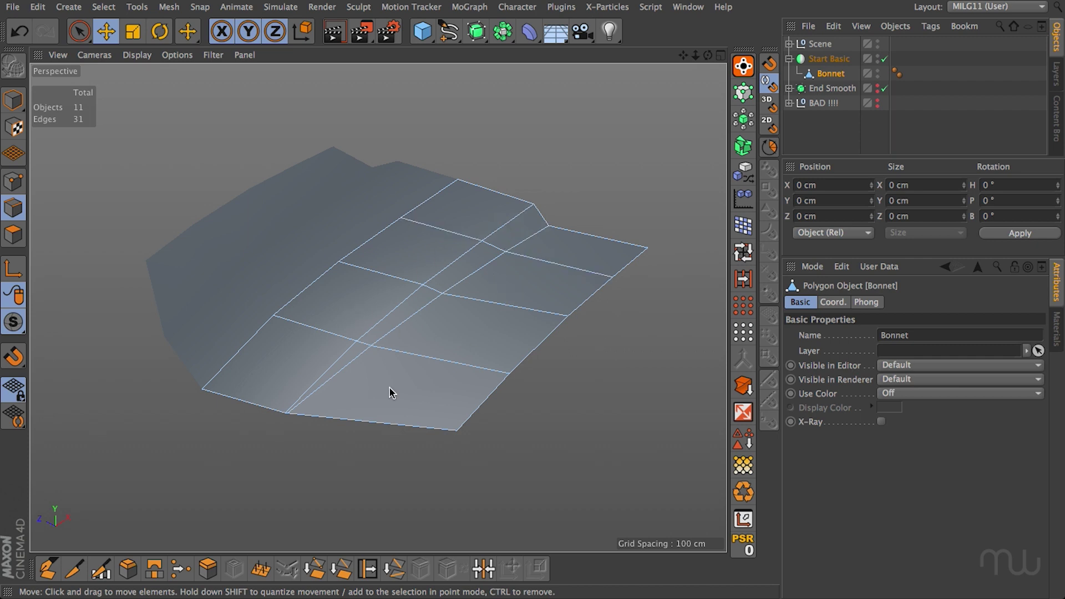
Step: Show the bonnet in four views and select three of its edge loops
middle_click(633, 356)
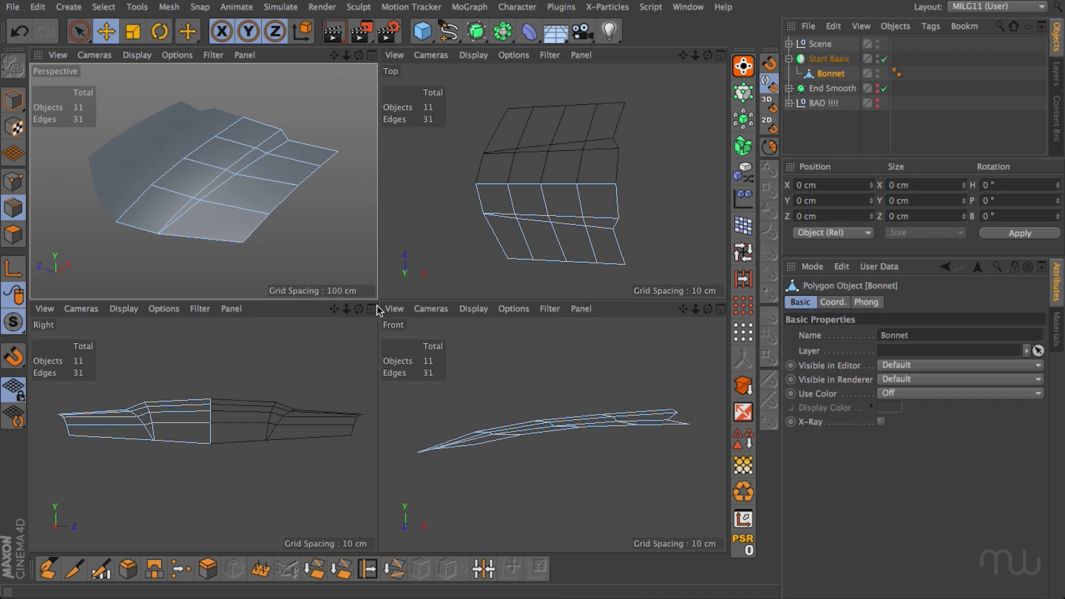
double_click(284, 159)
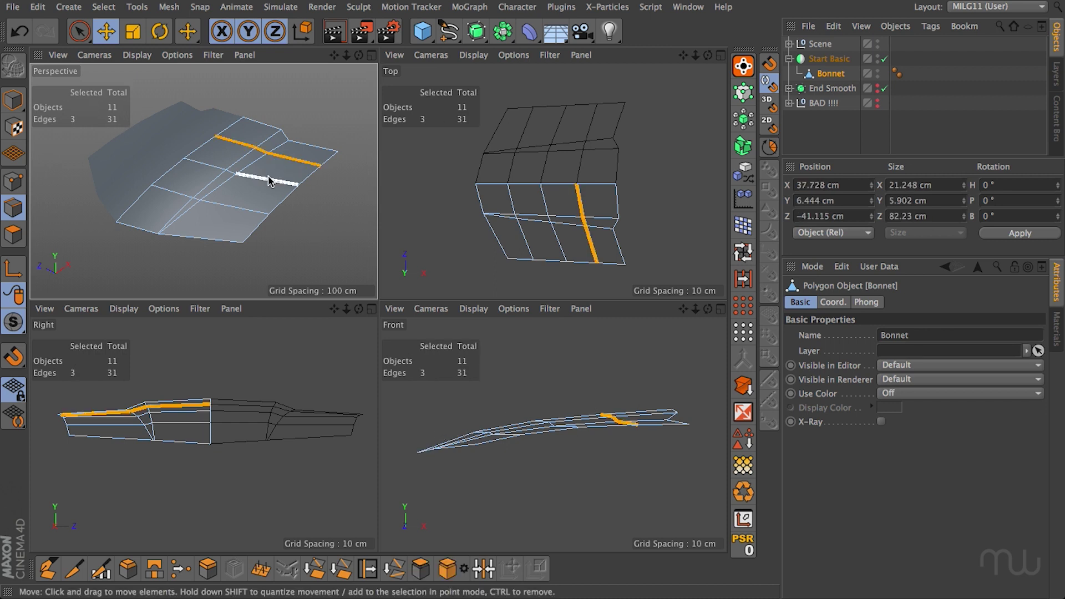
double_click(275, 179, "shift")
double_click(245, 212, "shift")
left_click(246, 212, "shift")
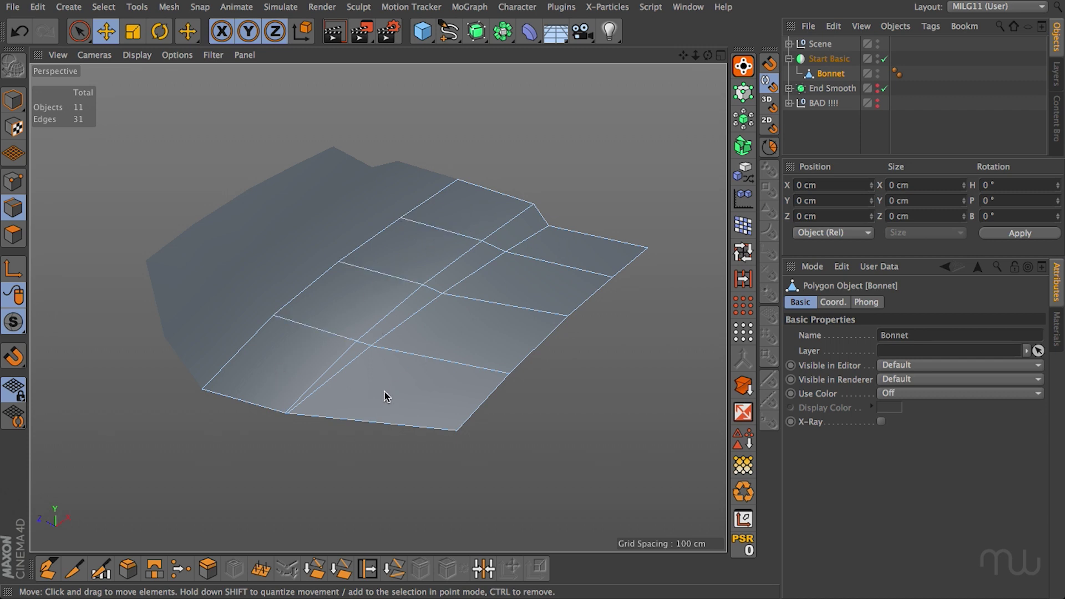
Step: Select the central bonnet edge loop plus a parallel one, and orbit the bonnet
left_click(403, 333)
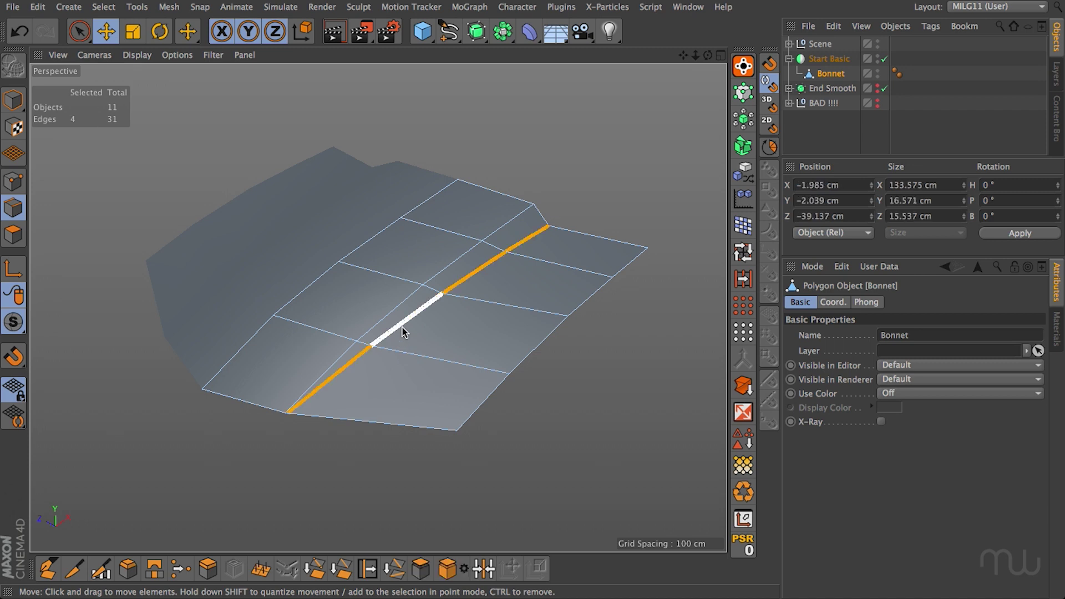
left_click(383, 326, "shift")
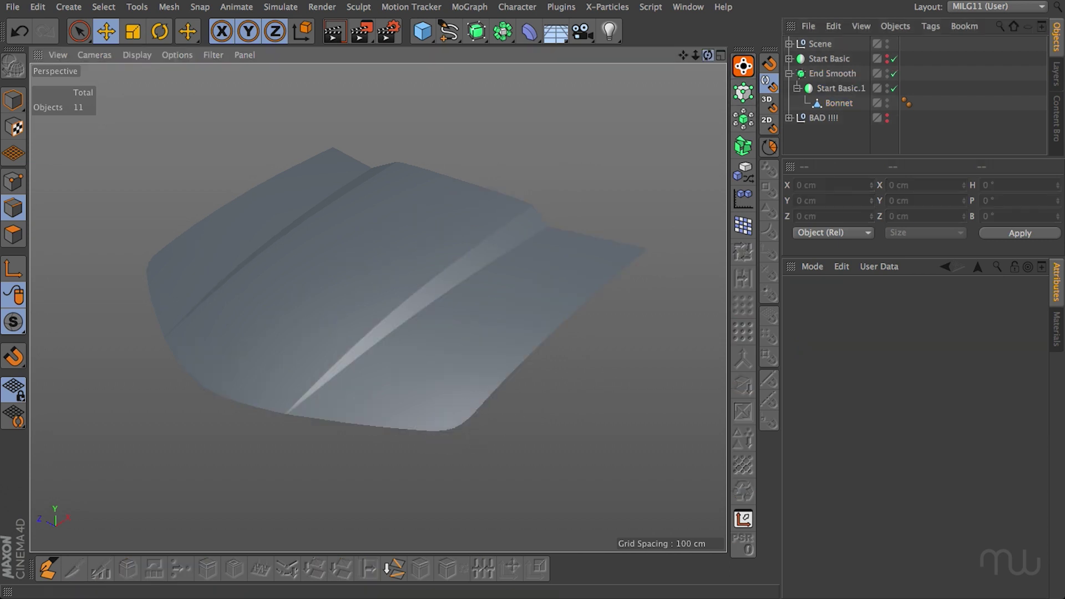
left_click_drag(378, 306, 391, 250, "alt")
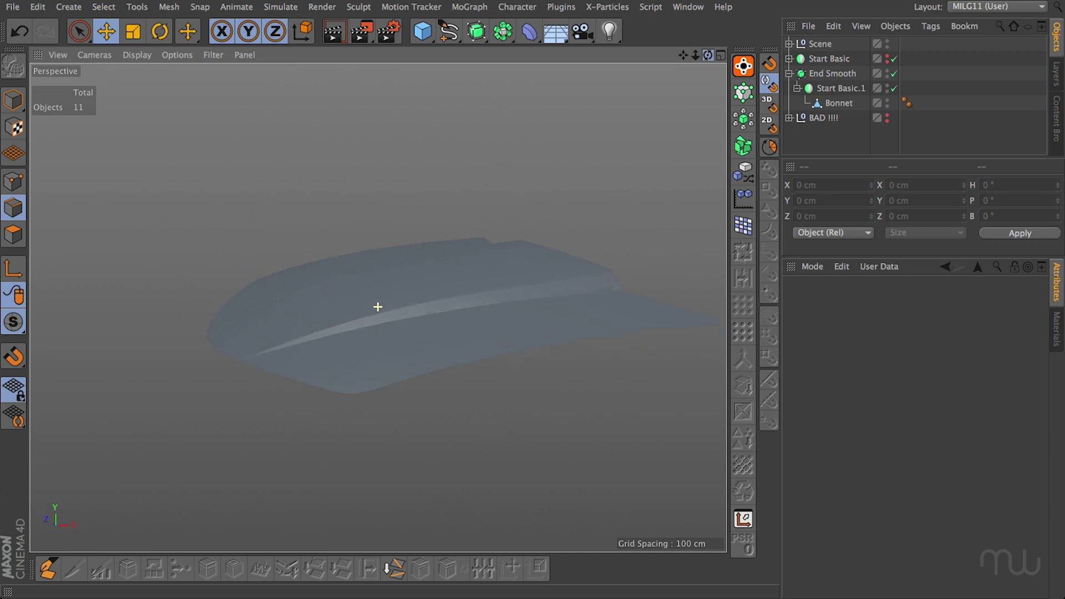
left_click_drag(378, 307, 377, 375, "alt")
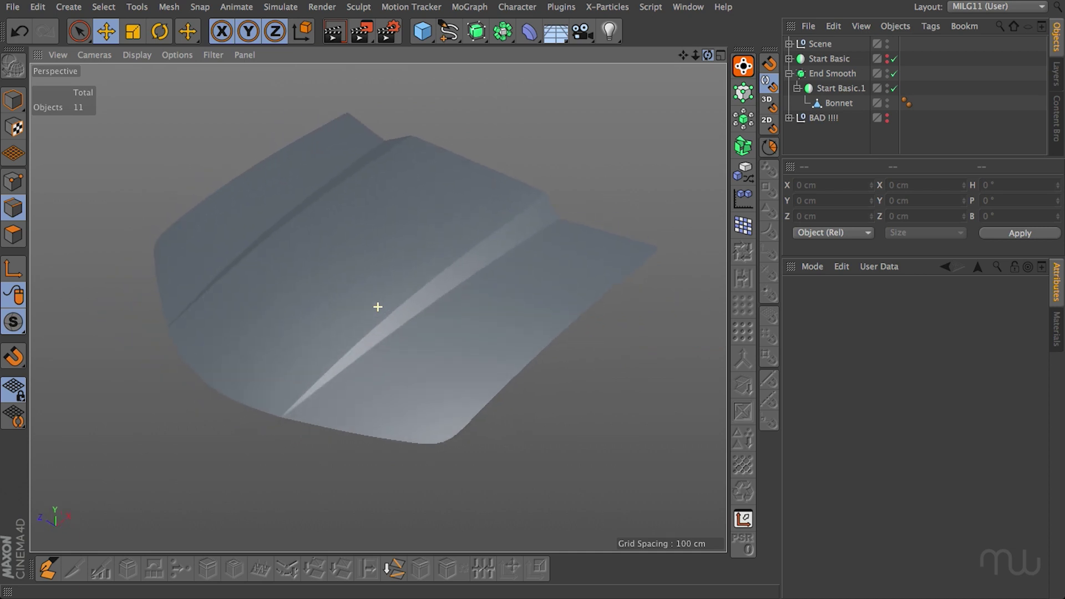
left_click_drag(377, 307, 377, 307, "alt")
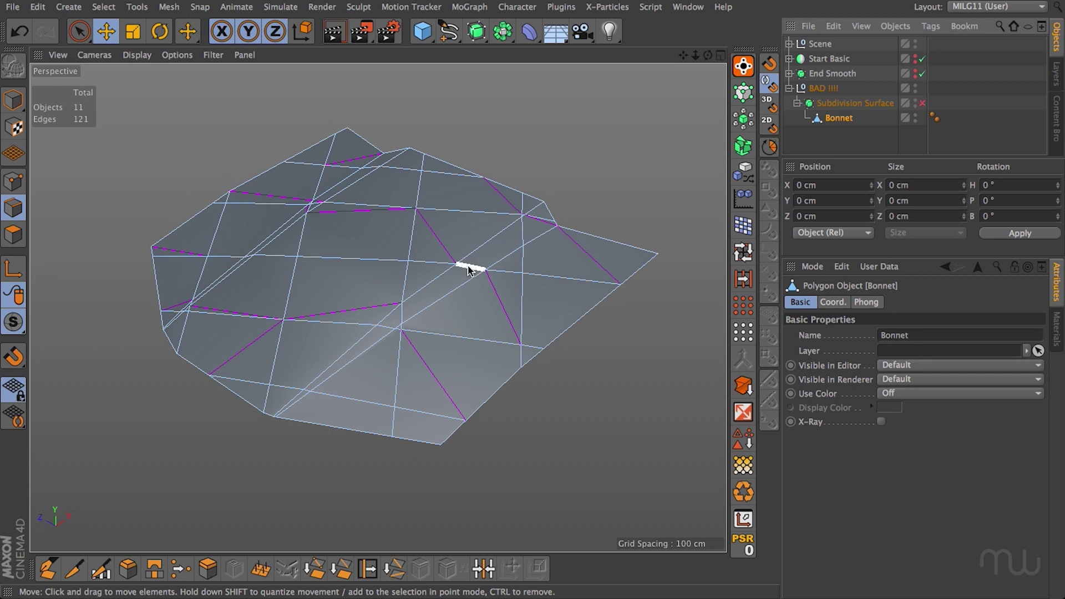
Step: Enable Subdivision Surface on the BAD bonnet and orbit to inspect its creases
key("k")
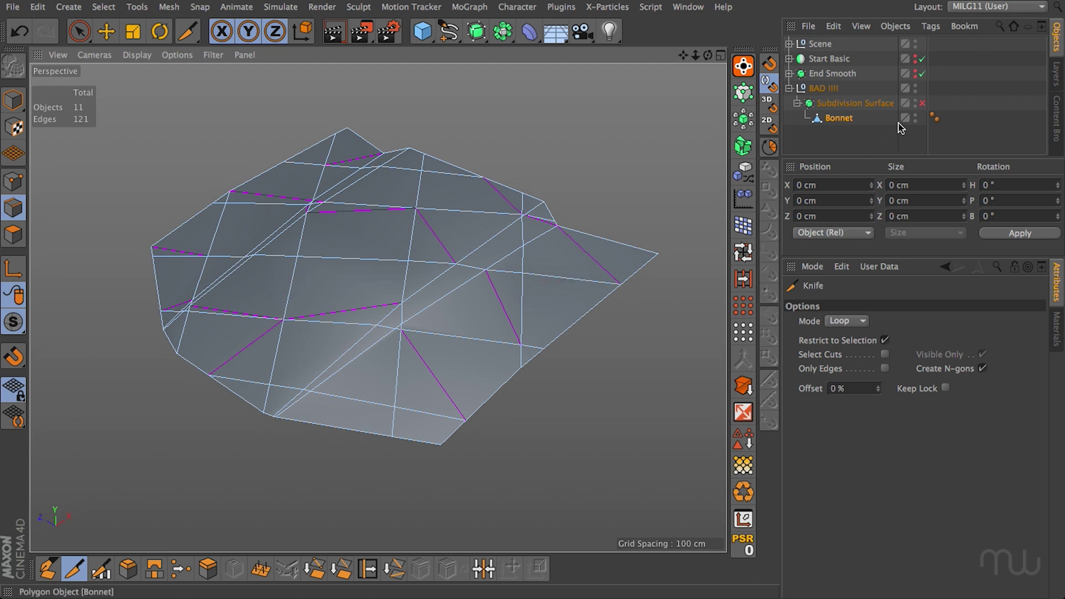
left_click(921, 103)
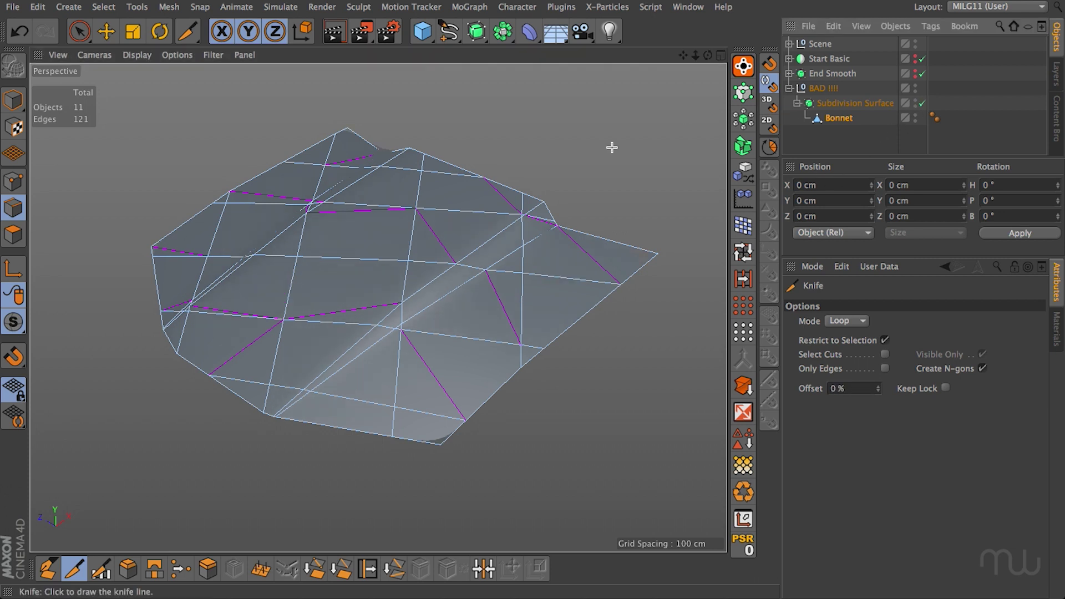
scroll(378, 306, "up", 3)
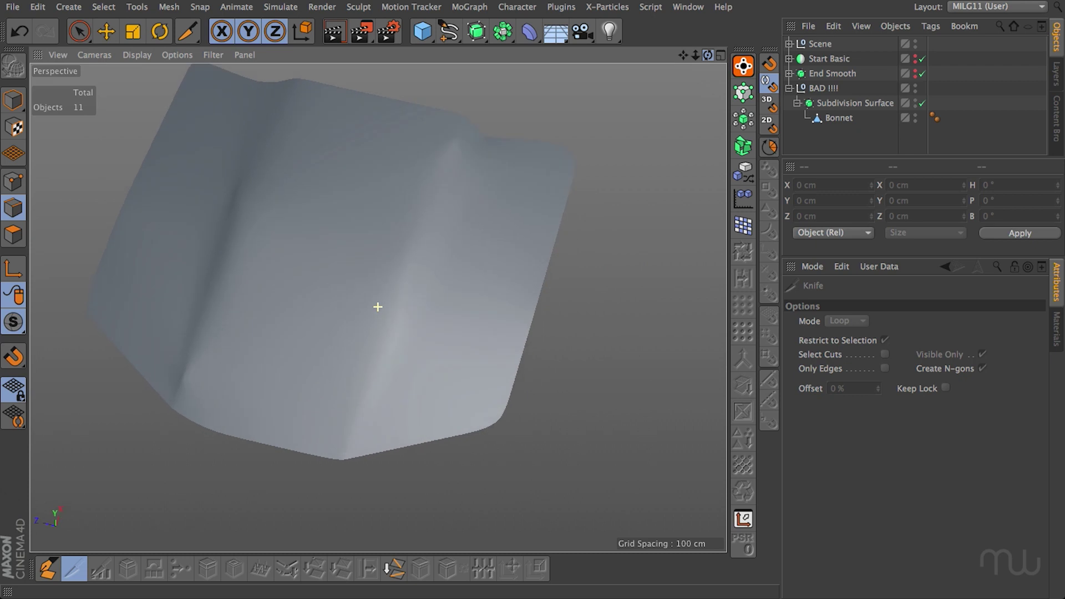
scroll(378, 307, "up", 3)
left_click_drag(378, 307, 378, 306, "alt")
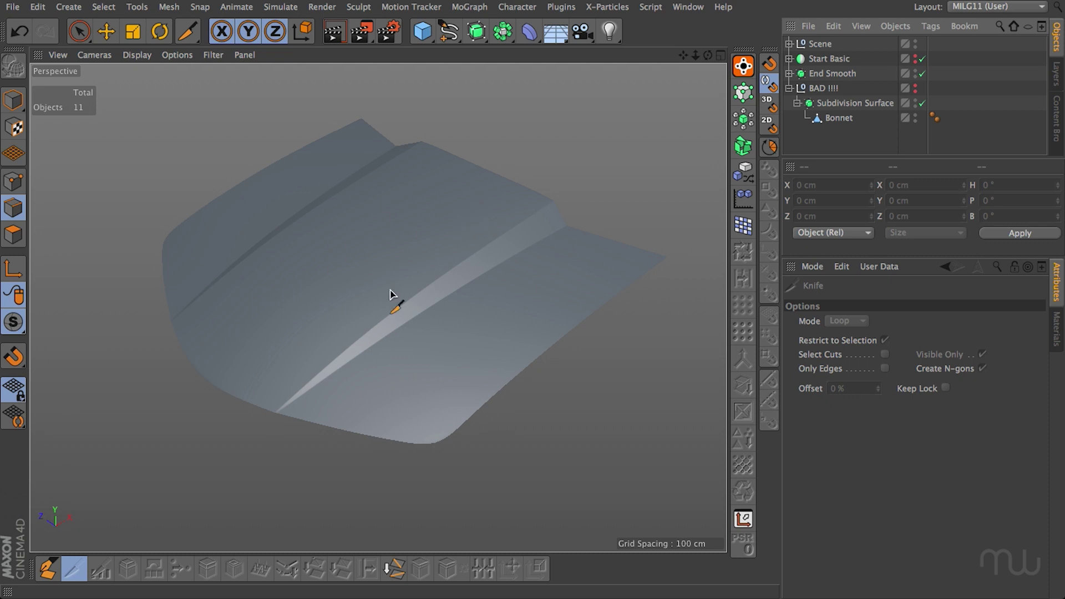